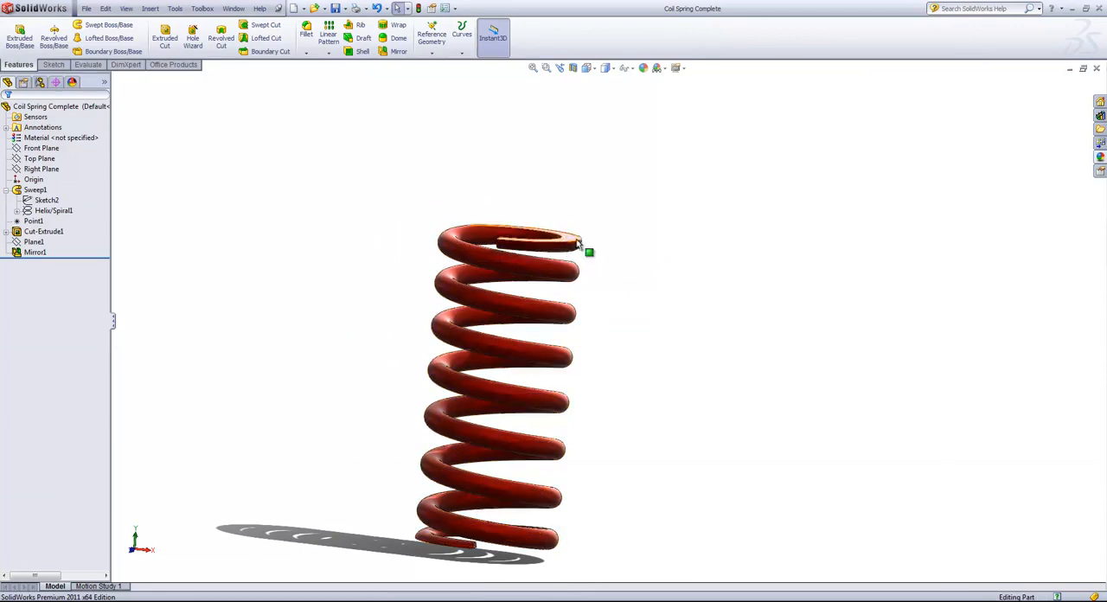
mouse_move(630, 571)
middle_down()
mouse_move(615, 455)
mouse_move(626, 385)
mouse_move(640, 517)
middle_up()
middle_drag(605, 445, 581, 502)
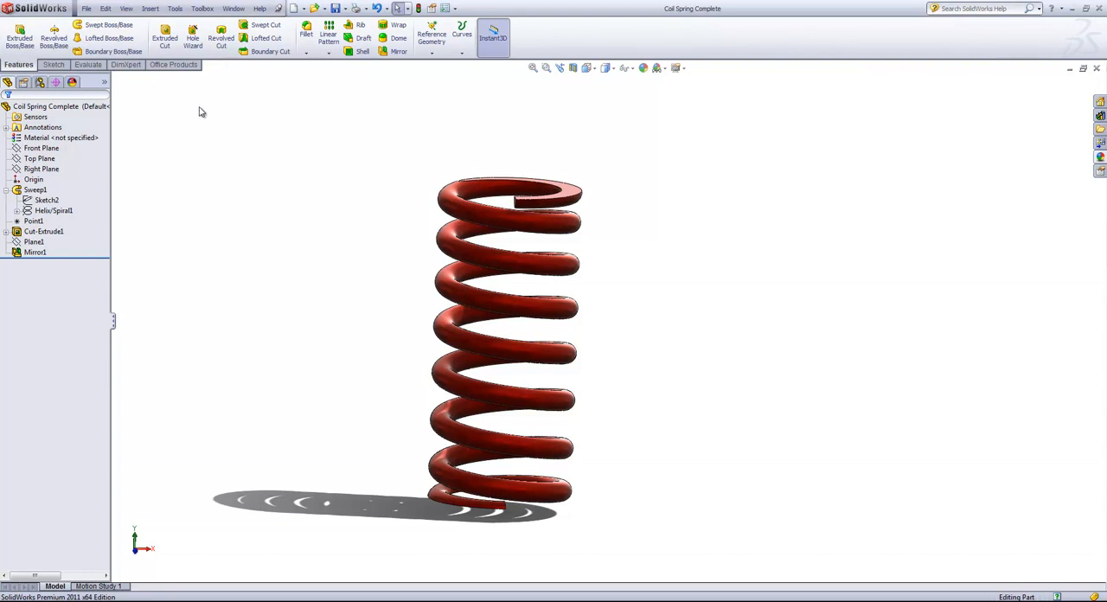
Create a new document from the Part template and open a sketch on the Top Plane.
click(87, 7)
click(112, 24)
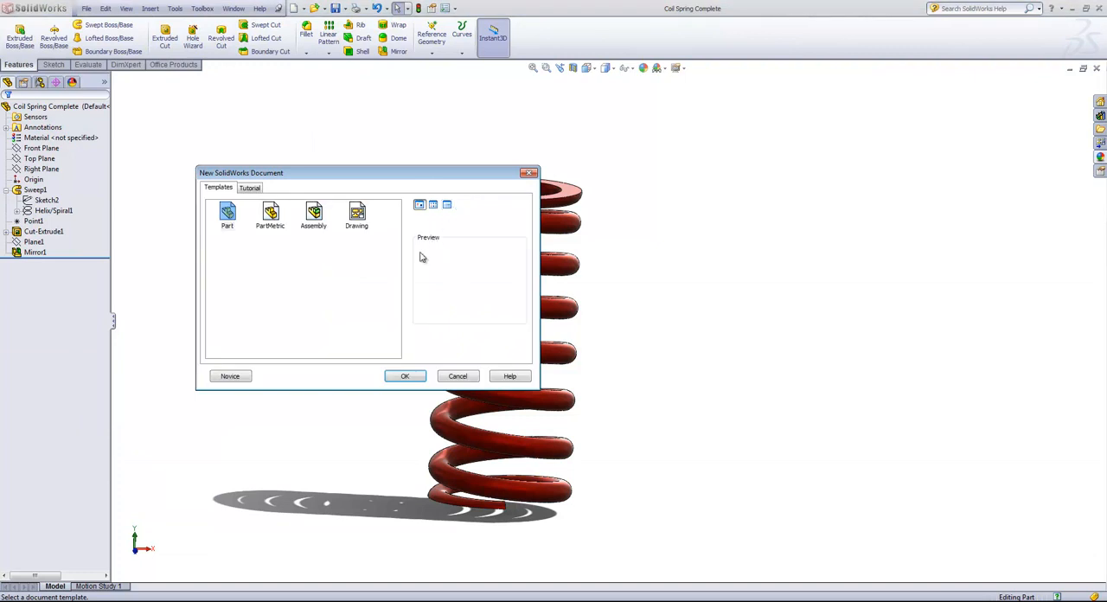
click(404, 377)
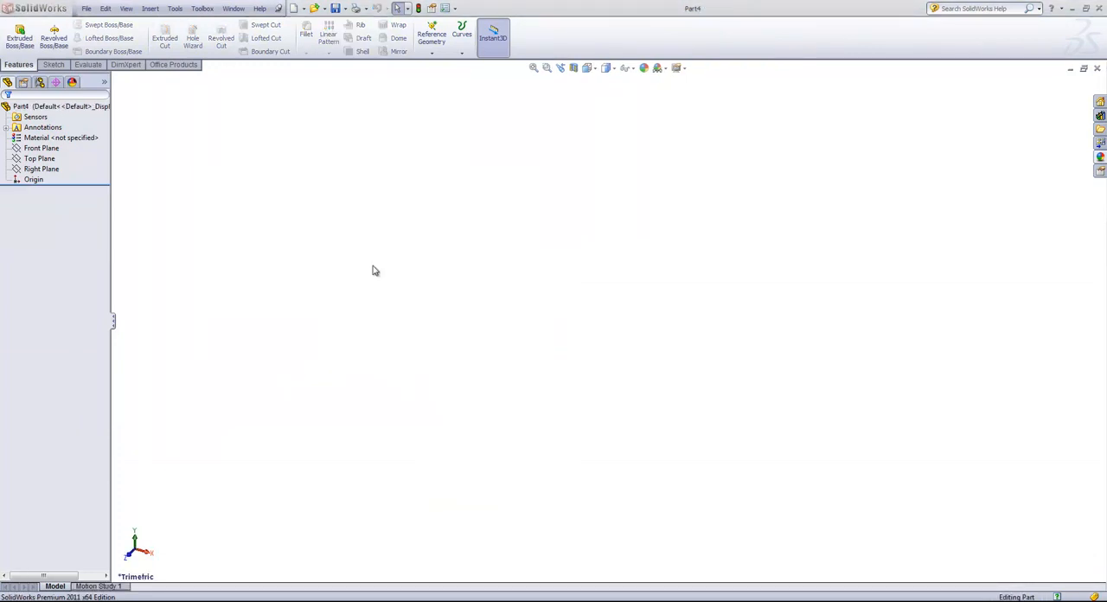
click(39, 159)
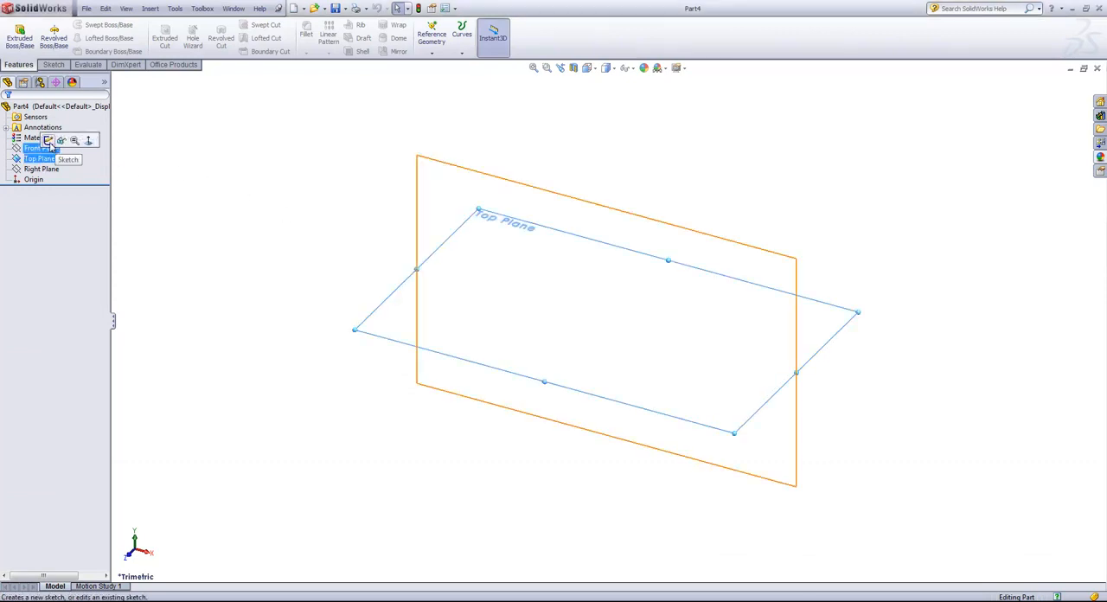
click(48, 139)
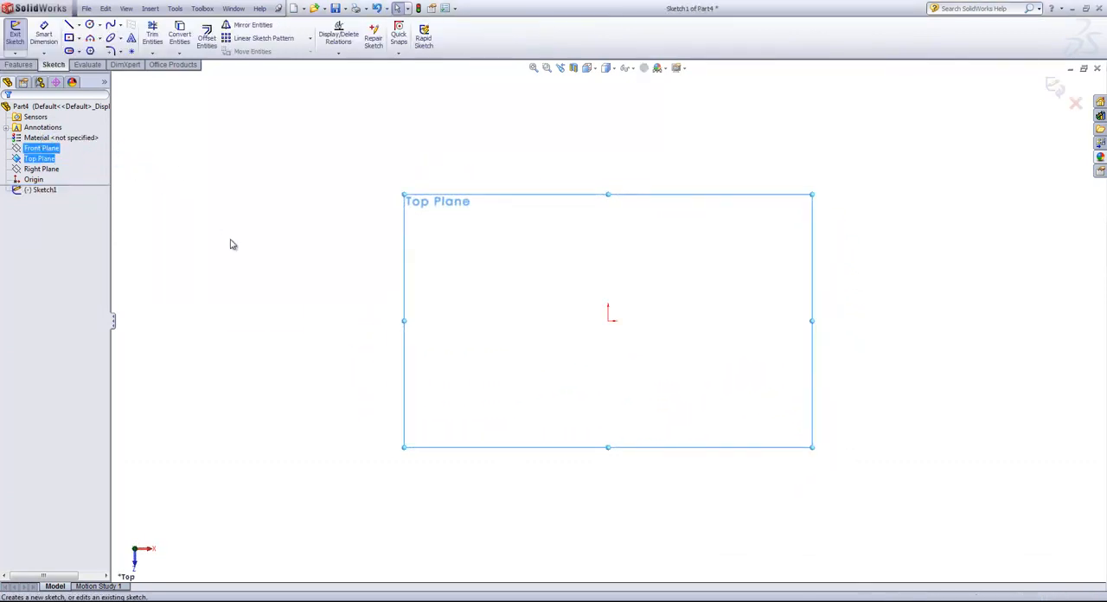
Sketch a circle centred on the origin with a radius of about 1.67 in.
key(s)
click(263, 278)
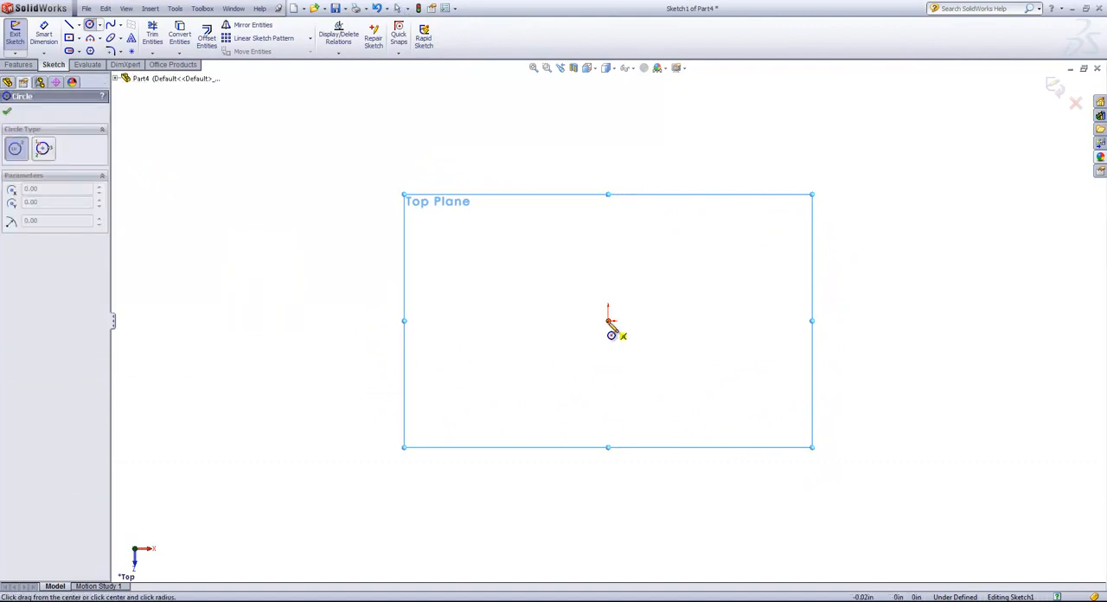
click(608, 318)
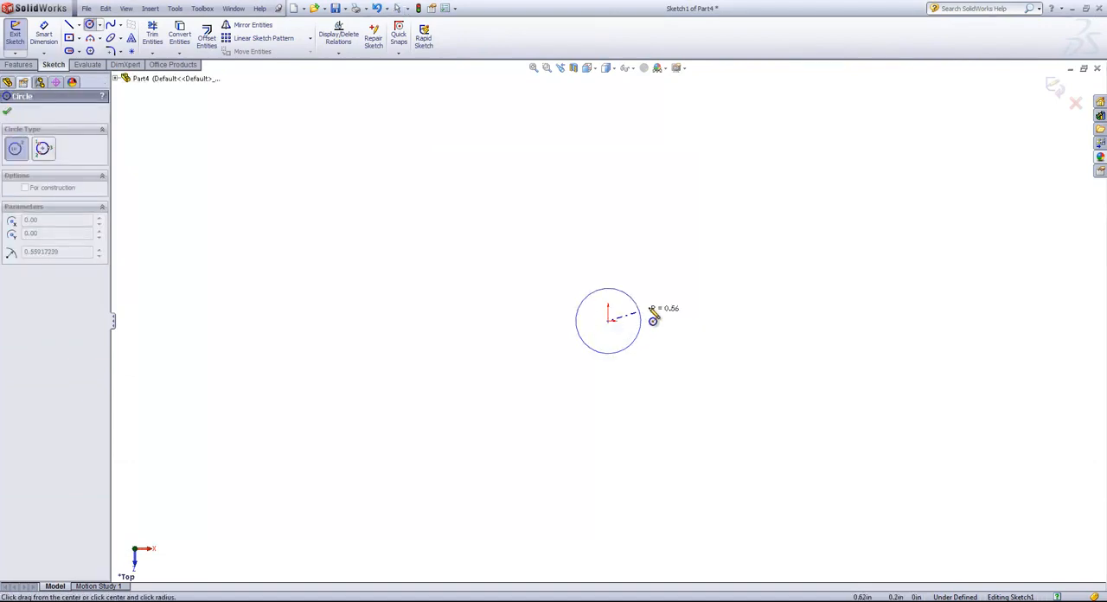
click(698, 281)
Dimension the circle's diameter and set it to 3 in.
key(s)
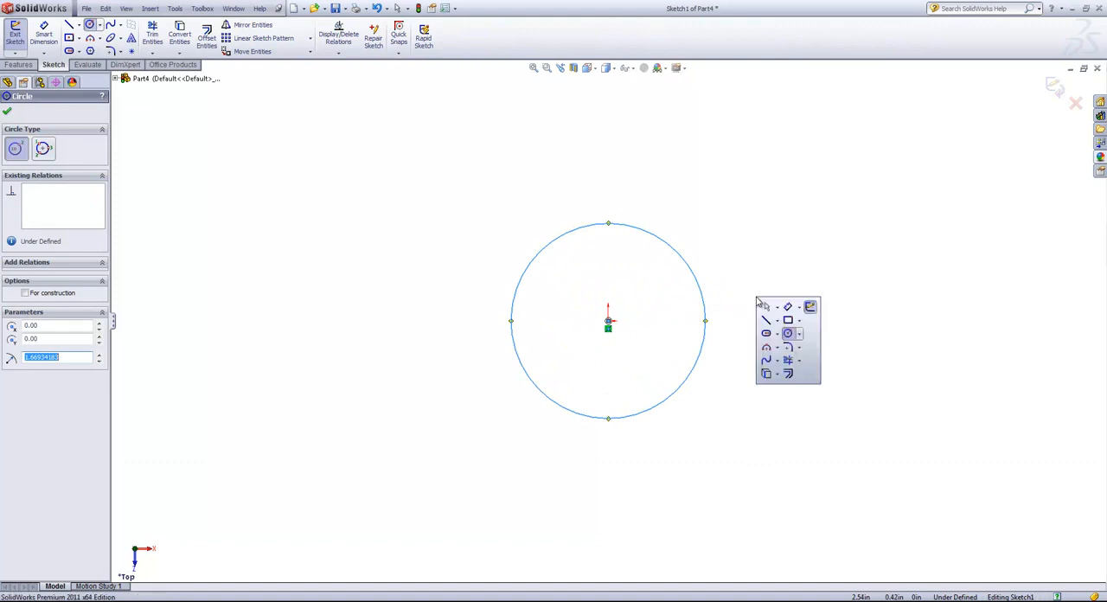
click(803, 307)
click(705, 307)
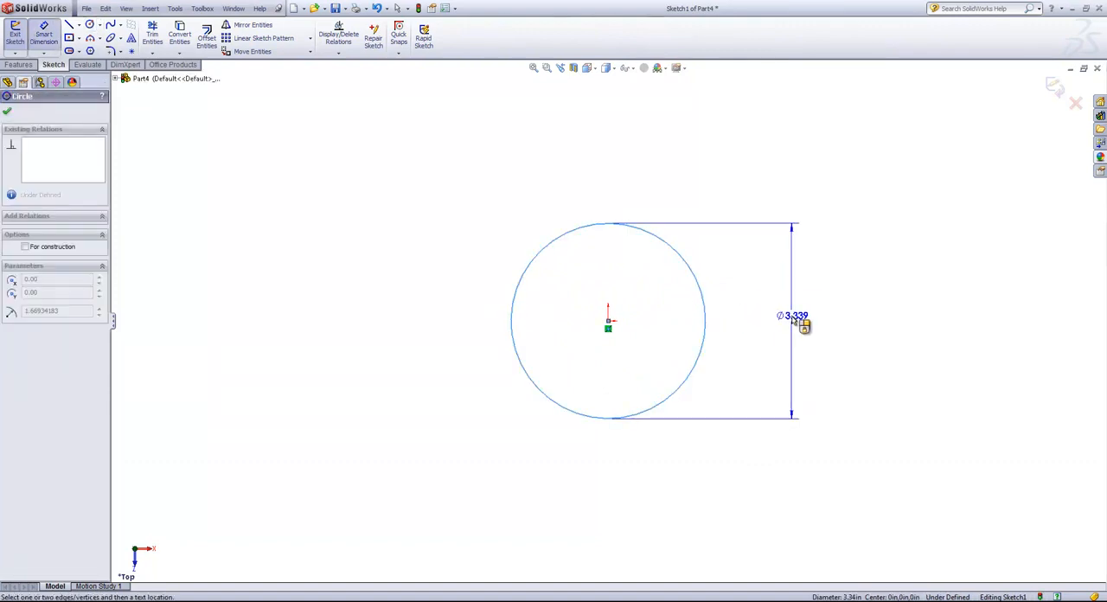
click(788, 320)
text(3)
key(Return)
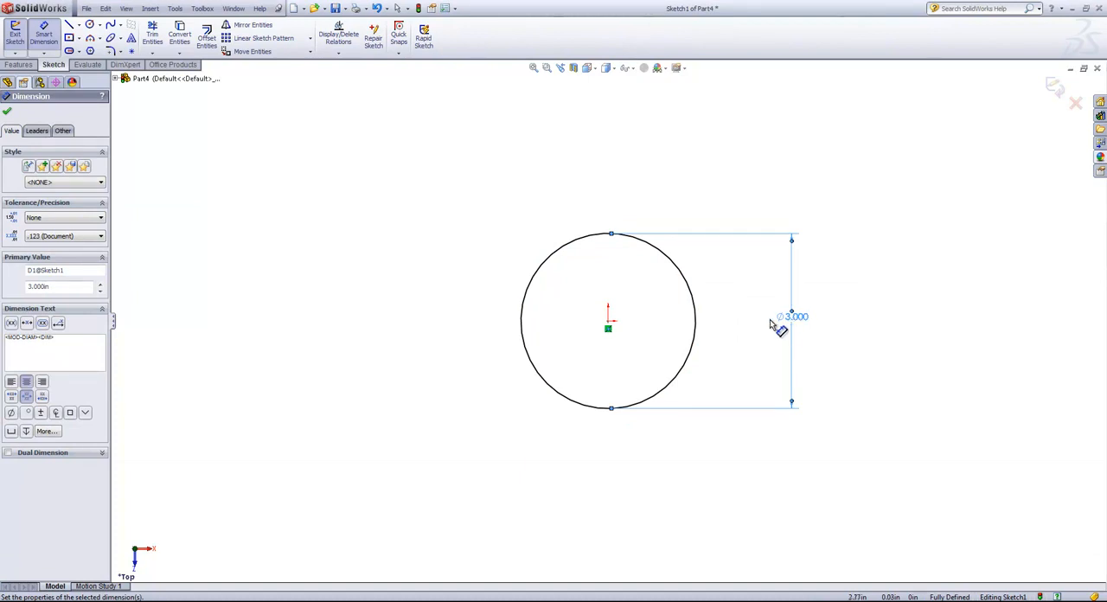
key(Escape)
middle_drag(714, 377, 773, 313)
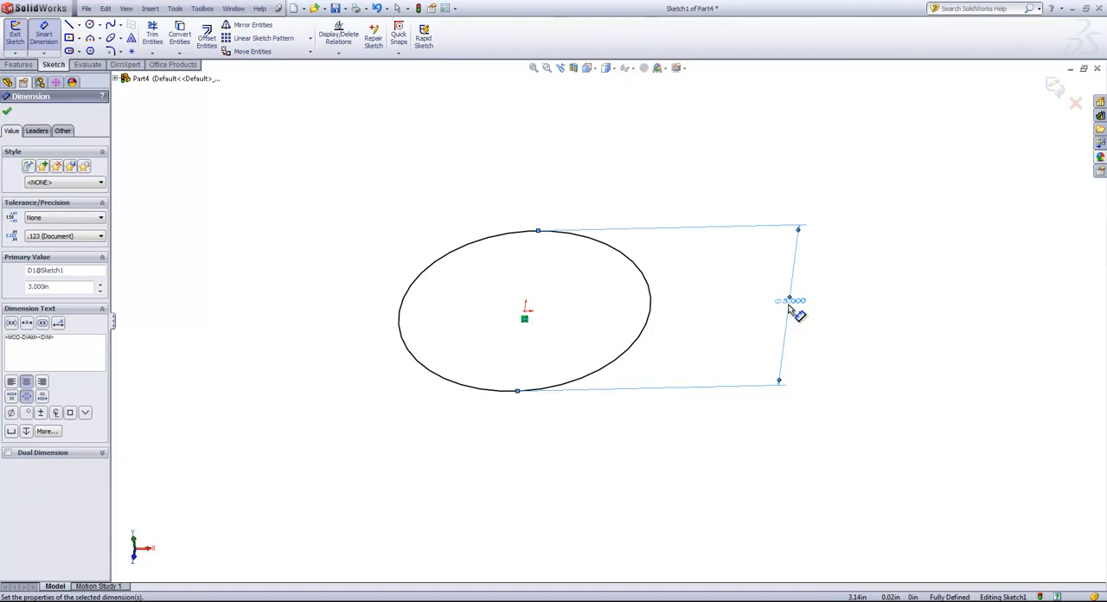
Start a Helix/Spiral from the circle, defined by pitch and revolution with variable pitch.
click(19, 65)
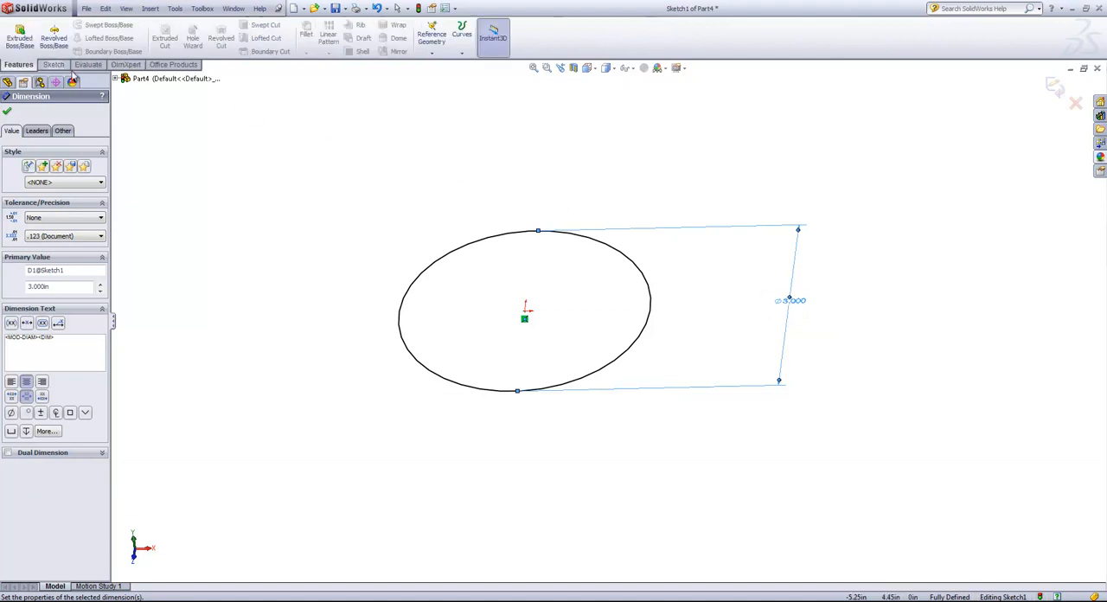
click(462, 39)
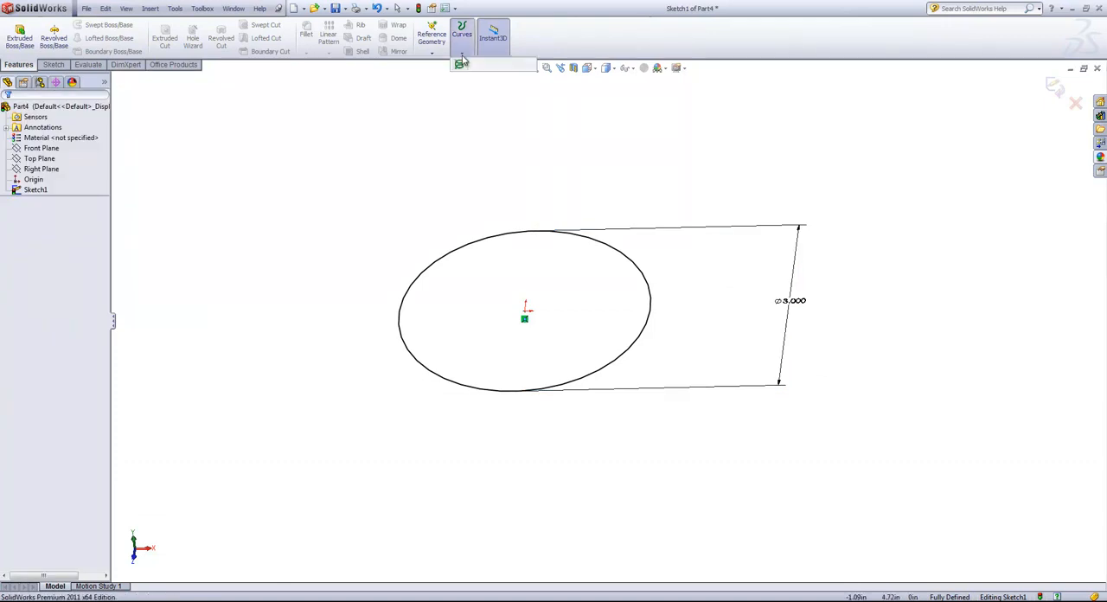
click(488, 65)
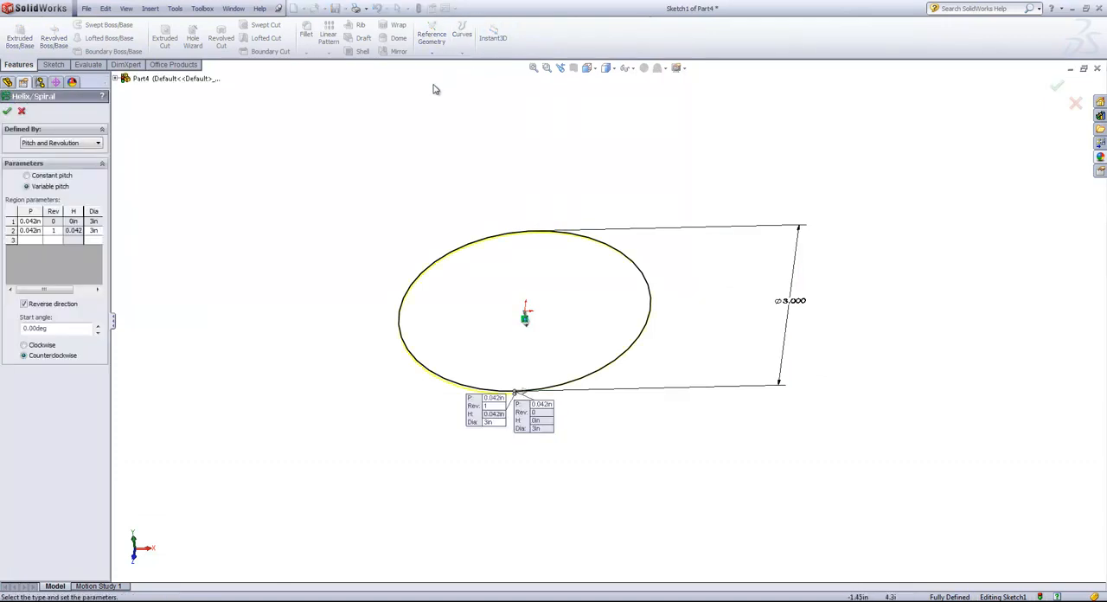
click(63, 175)
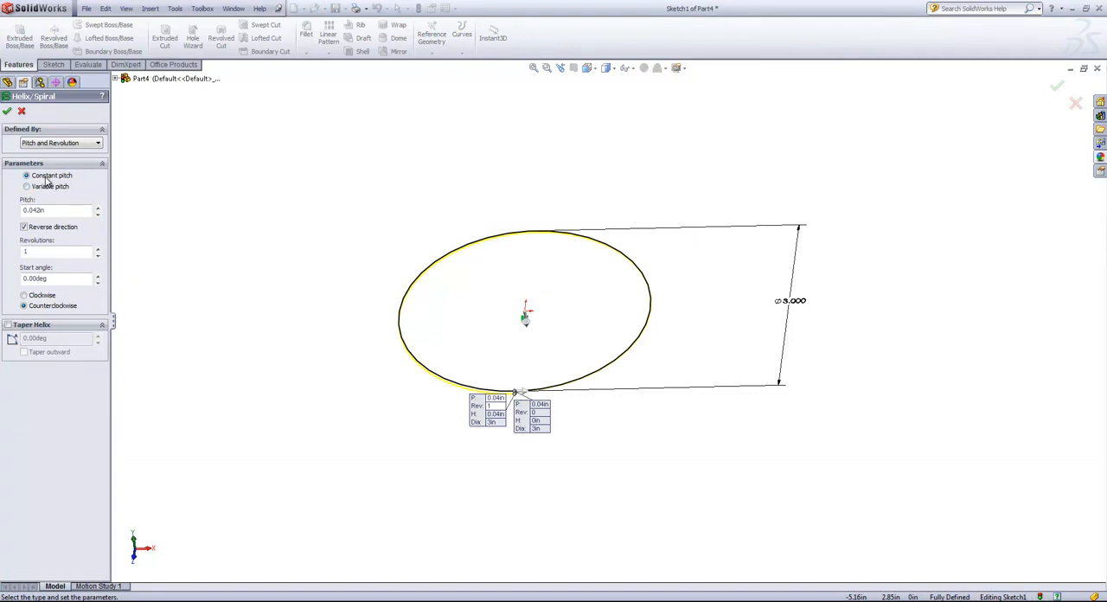
click(37, 189)
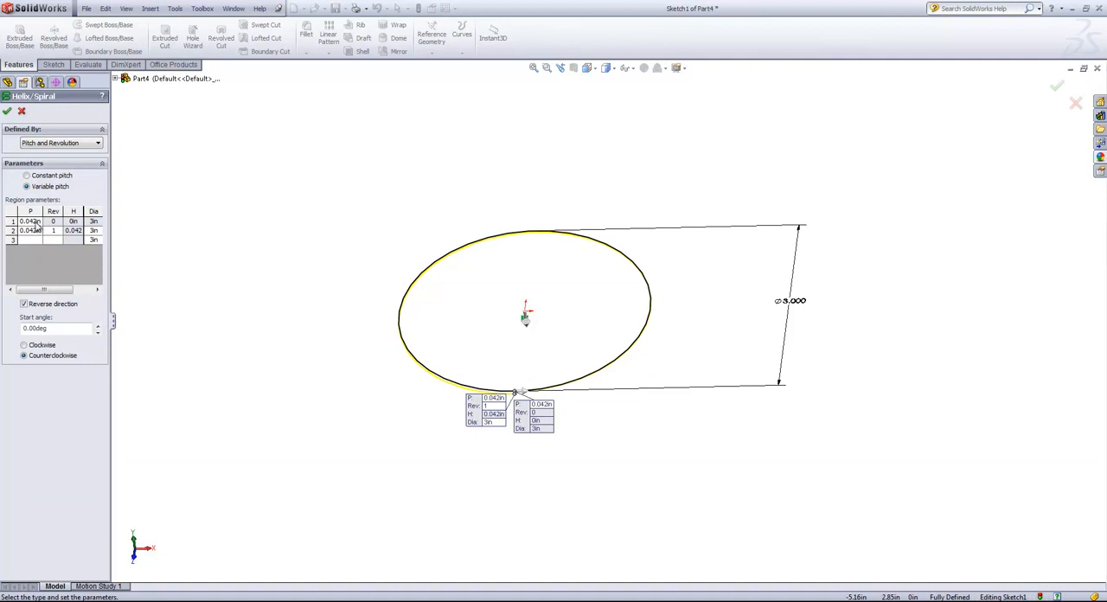
Set the helix pitch to 0.1 in at the start and 1 in at revolution 1.
click(31, 222)
text(0.1)
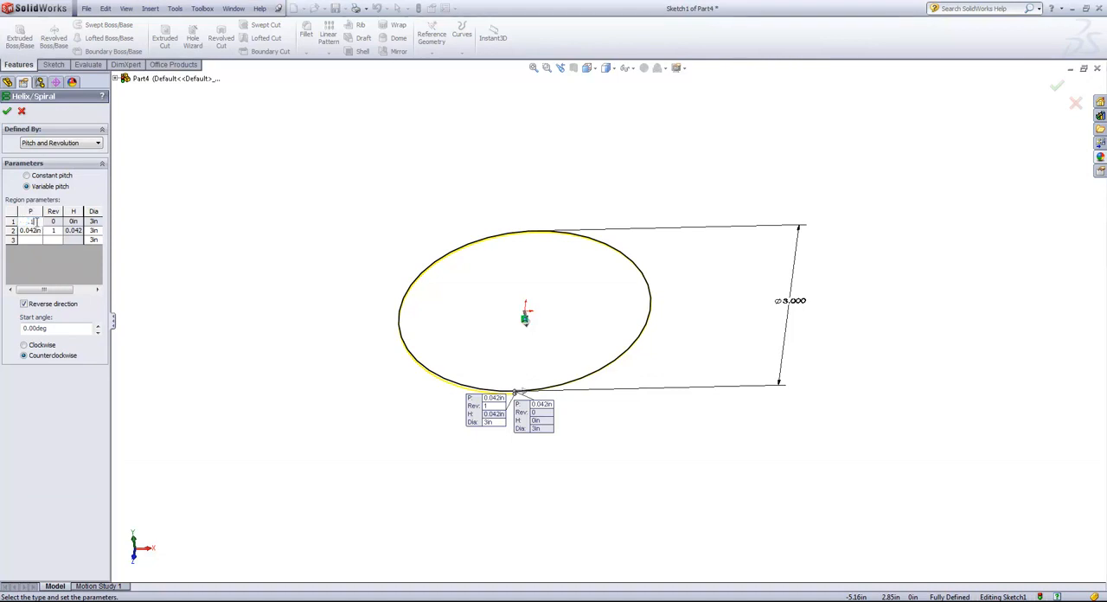
click(33, 228)
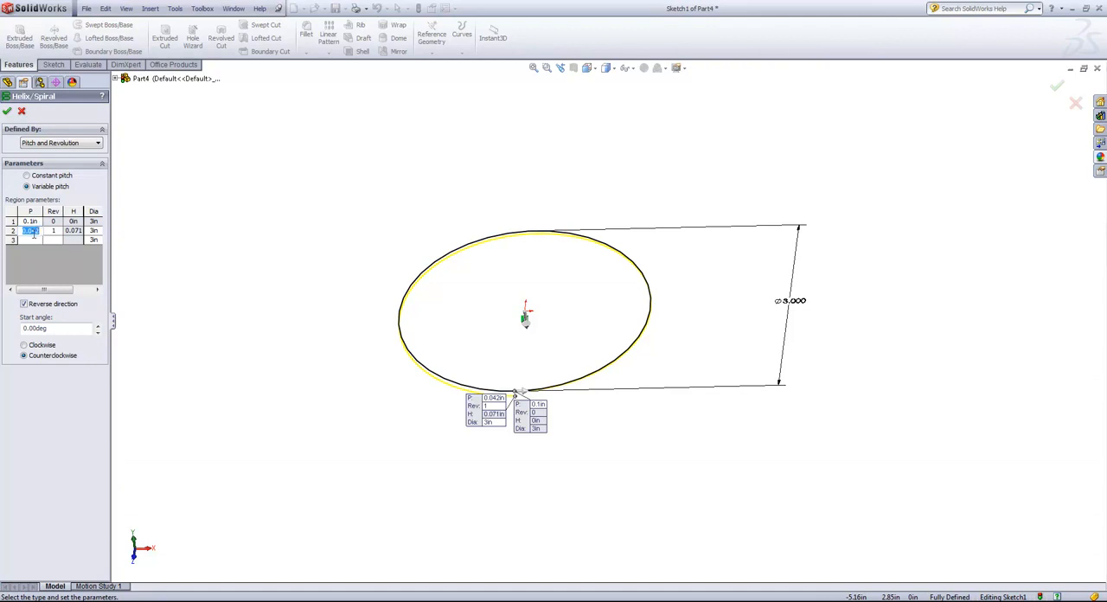
text(1)
click(53, 230)
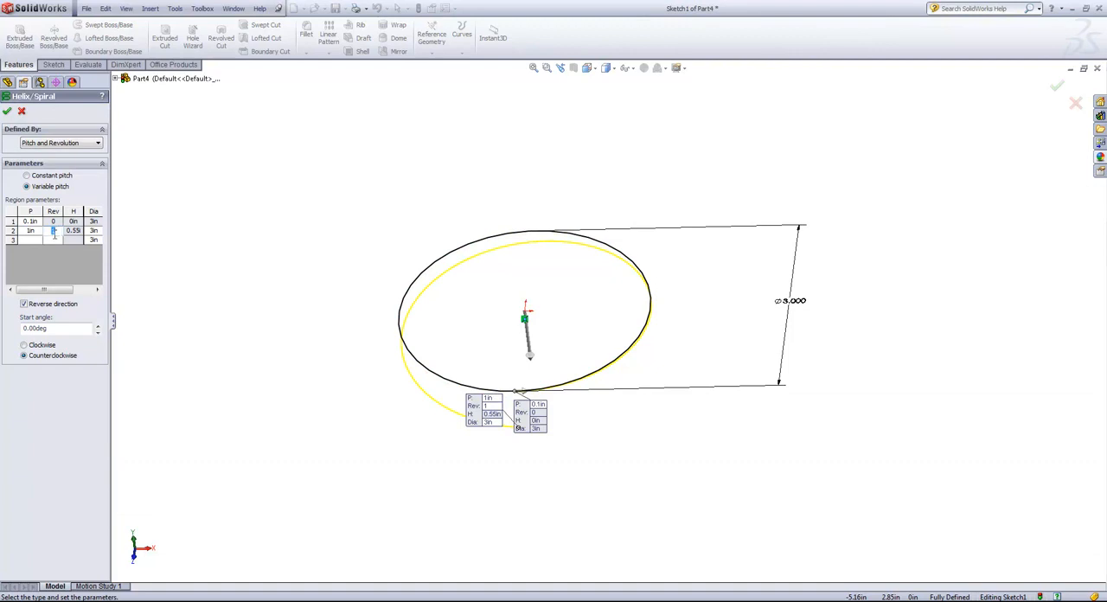
Add a third helix region with a pitch of 1.2 in at revolution 6.
click(31, 240)
text(1.2)
click(52, 239)
text(6)
key(Return)
Add a fourth helix region with a pitch of 1 in at revolution 7.
text(0.0)
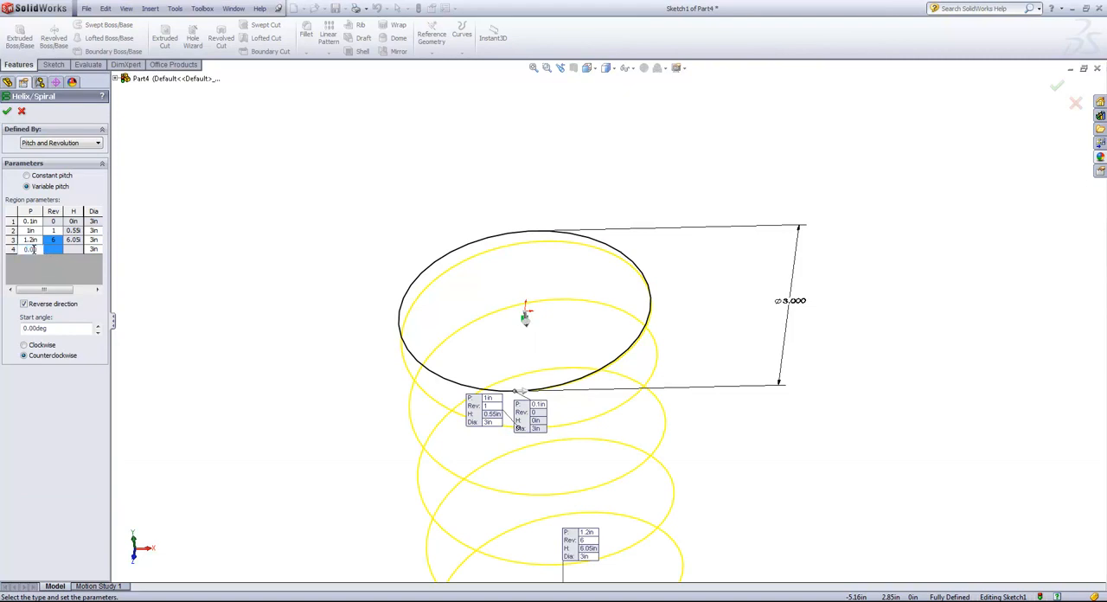
drag(40, 249, 22, 250)
text(1)
click(53, 250)
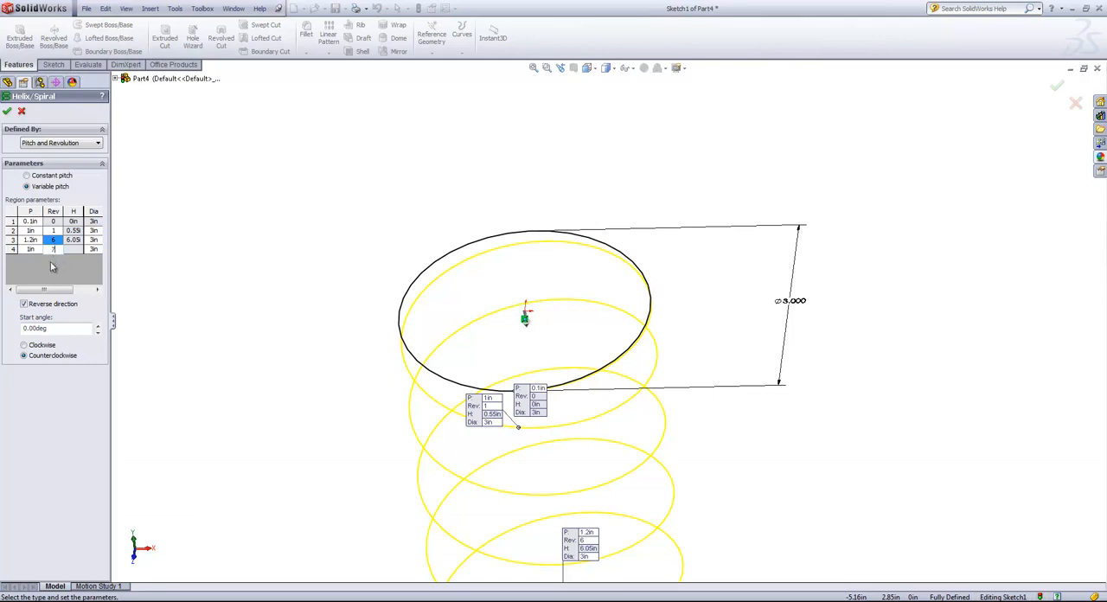
click(51, 261)
Add a fifth helix region with a pitch of 0.1 in at revolution 8 and create the helix.
double_click(33, 259)
drag(40, 259, 23, 258)
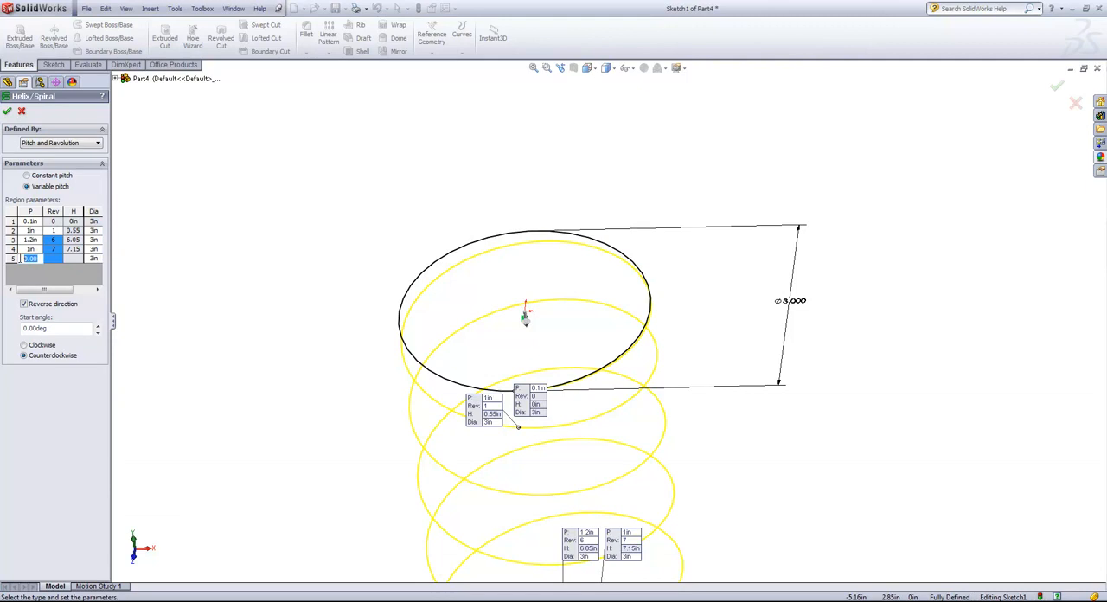
click(52, 259)
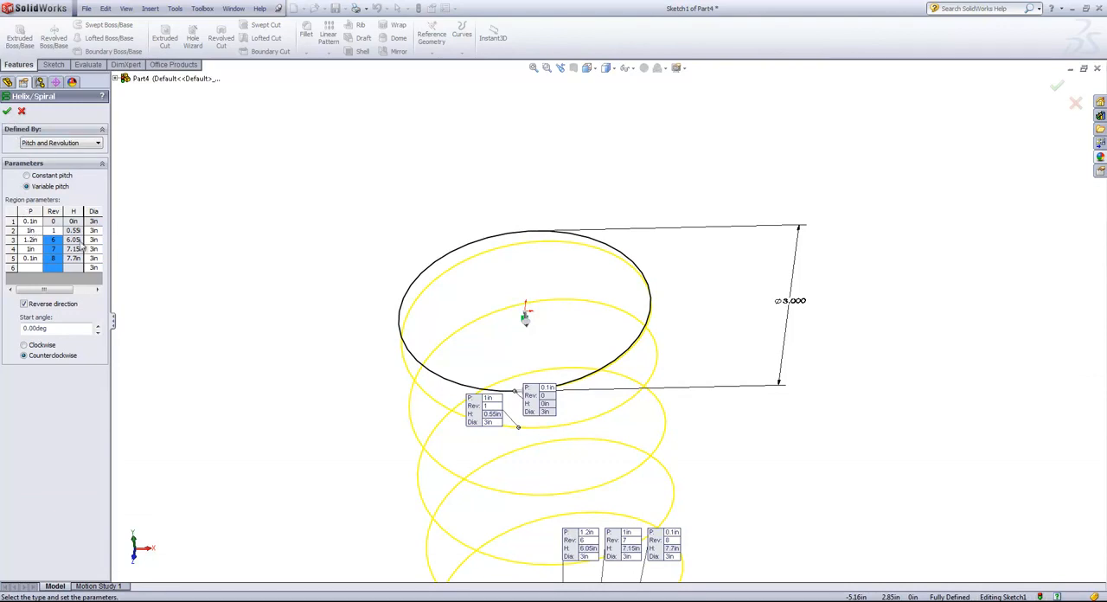
click(7, 112)
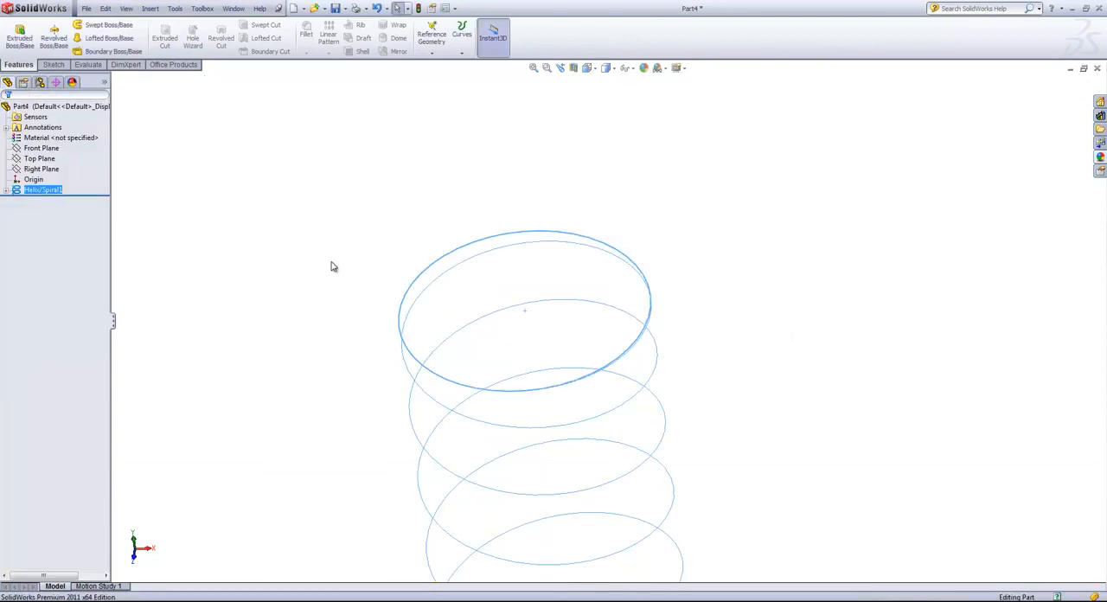
Open a new sketch on the Right Plane for the spring's wire profile.
middle_drag(322, 391, 344, 349)
scroll(345, 345, up, 2)
scroll(577, 466, down, 3)
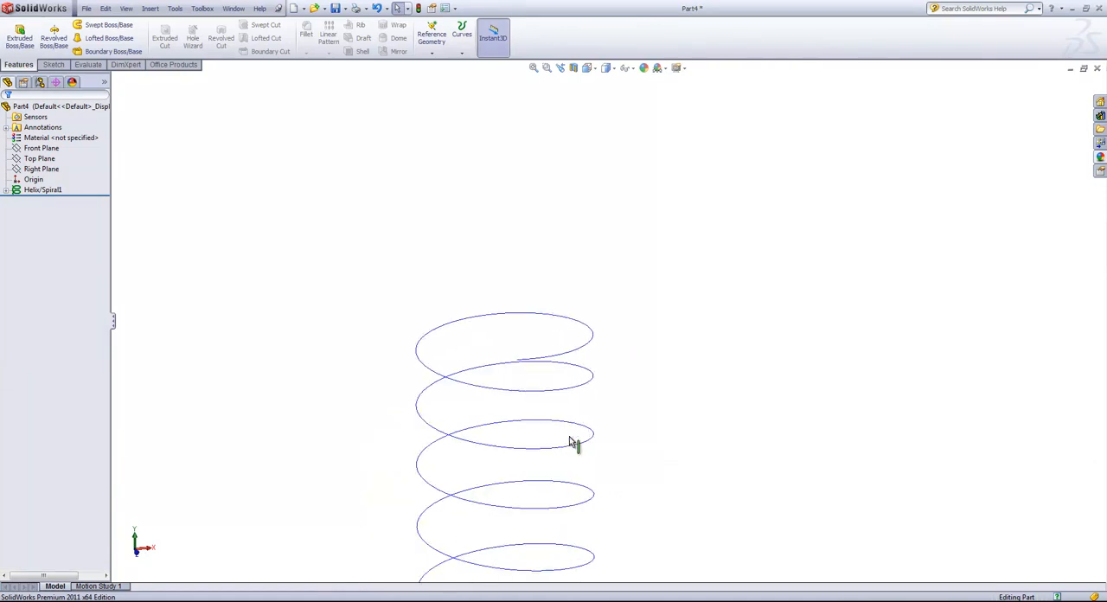
middle_drag(519, 361, 558, 357)
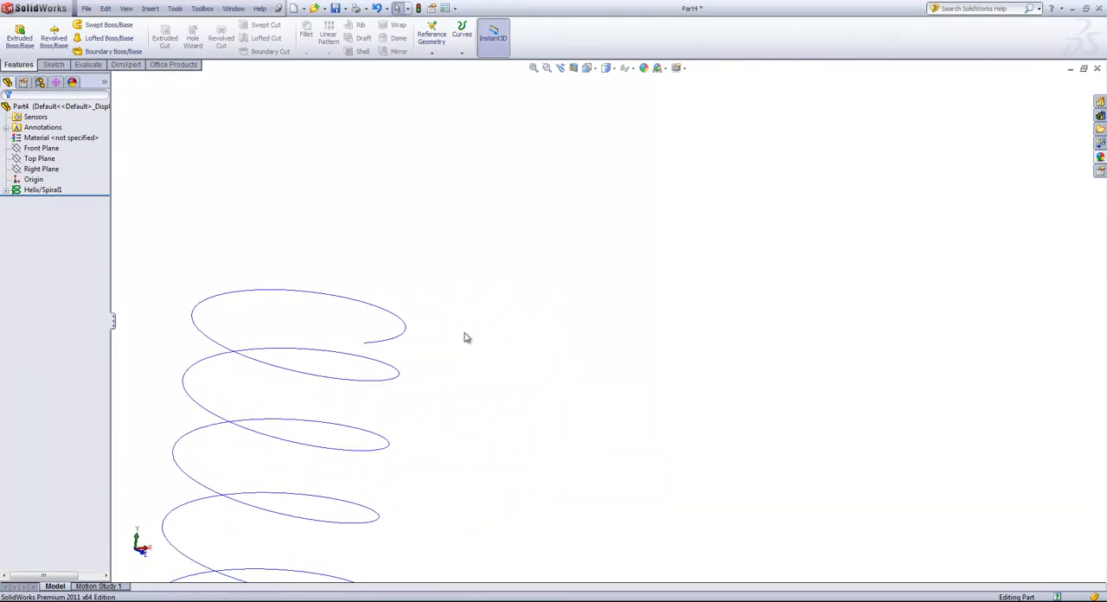
click(45, 169)
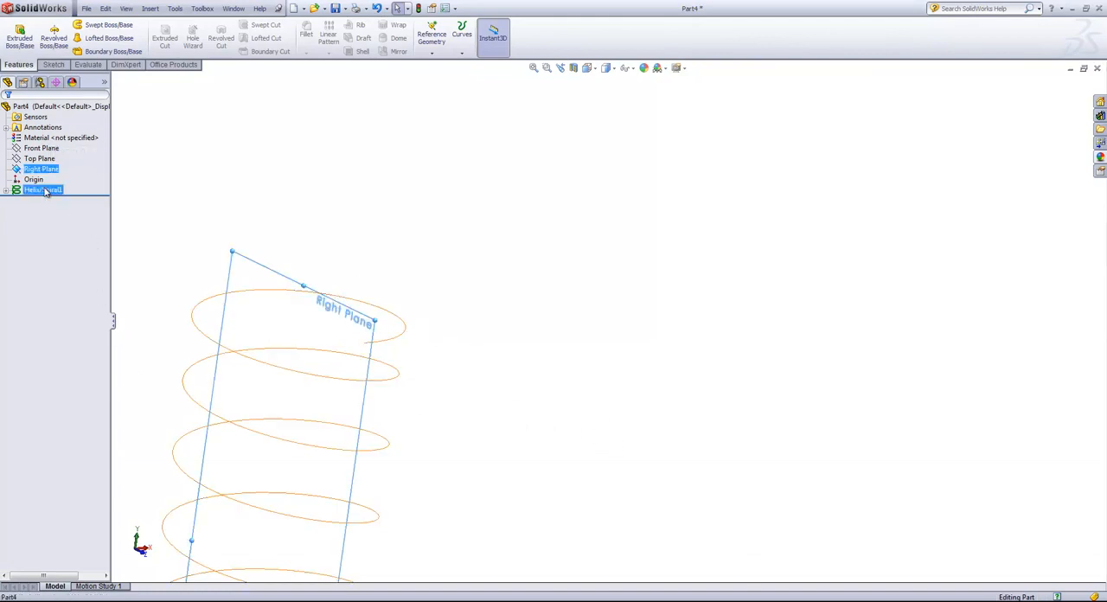
ctrl+click(39, 159)
click(49, 152)
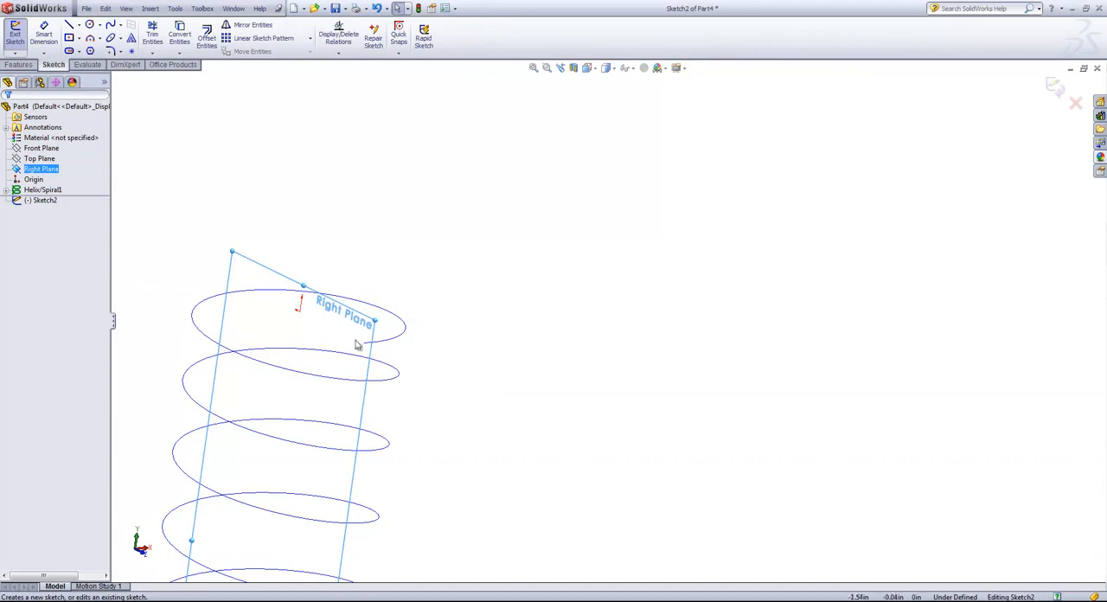
Sketch a small circle with a radius of about 0.17 in at the upper end of the helix.
click(90, 28)
scroll(233, 406, up, 4)
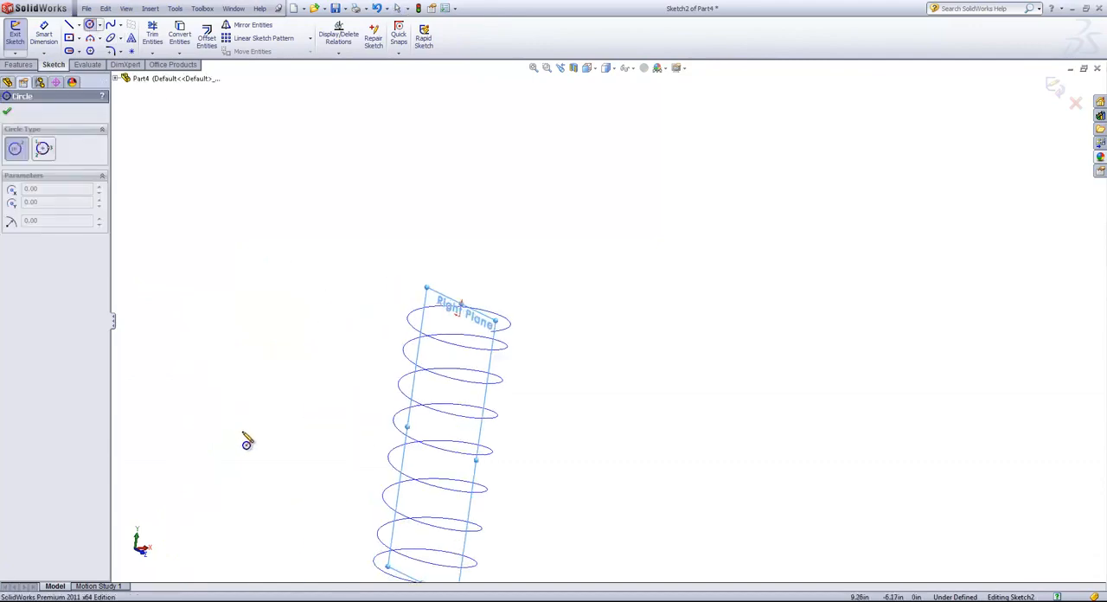
scroll(432, 449, down, 3)
scroll(532, 232, down, 2)
scroll(571, 164, down, 2)
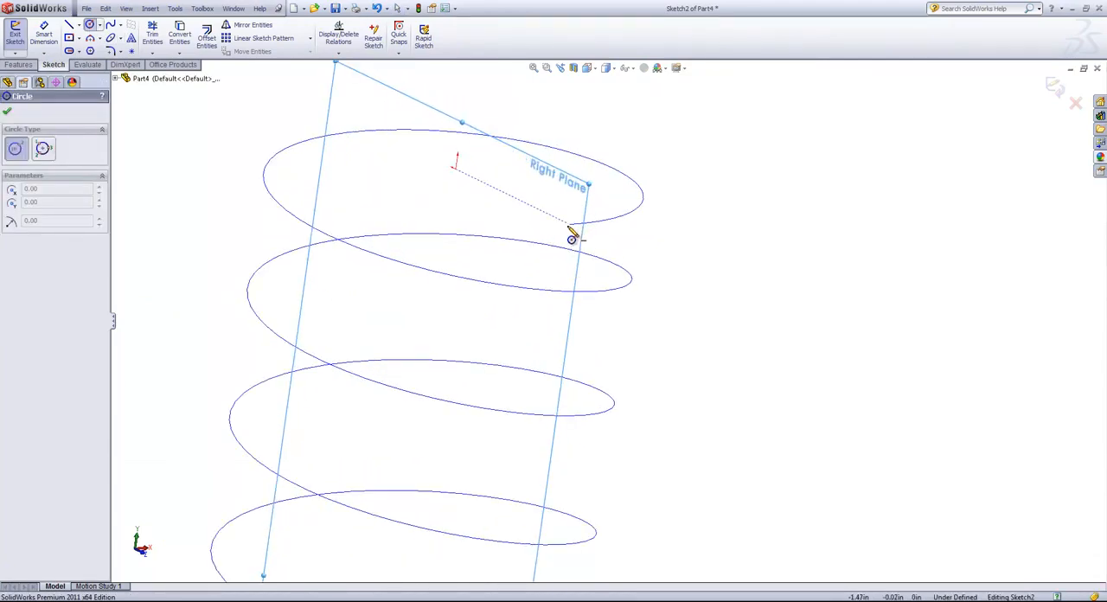
click(569, 223)
click(584, 234)
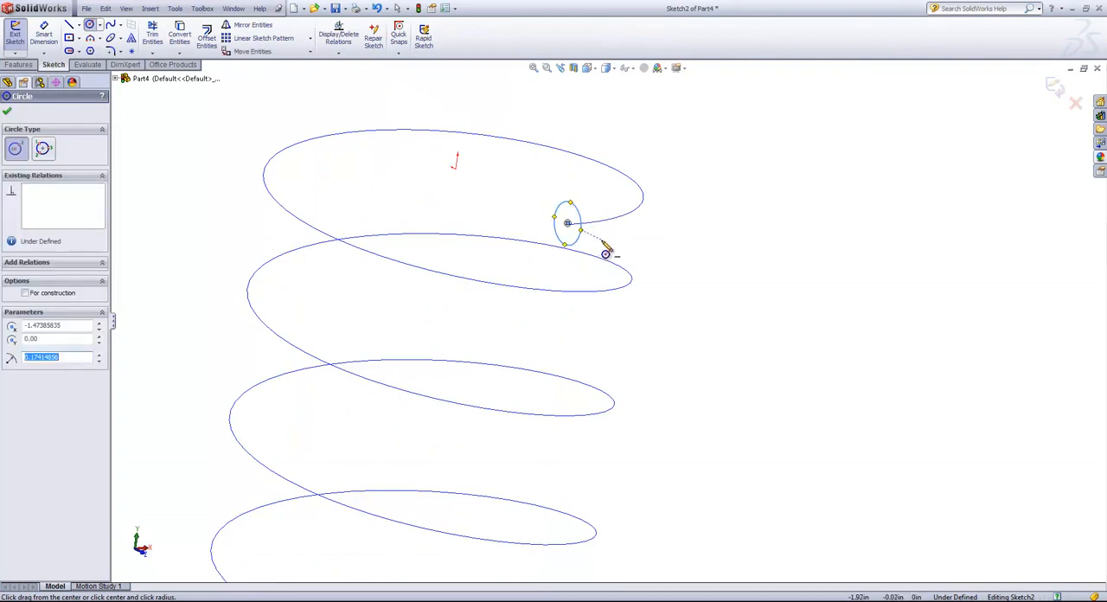
right_click(605, 243)
click(629, 248)
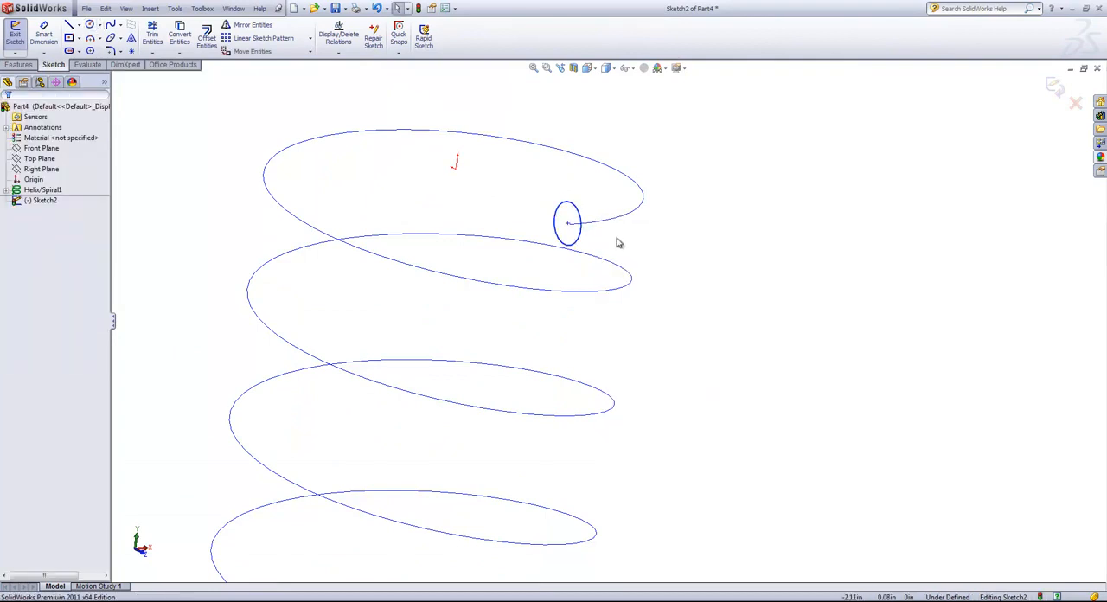
Move the profile circle off the helix end and add a Pierce relation between its center point and the helix.
drag(568, 225, 536, 219)
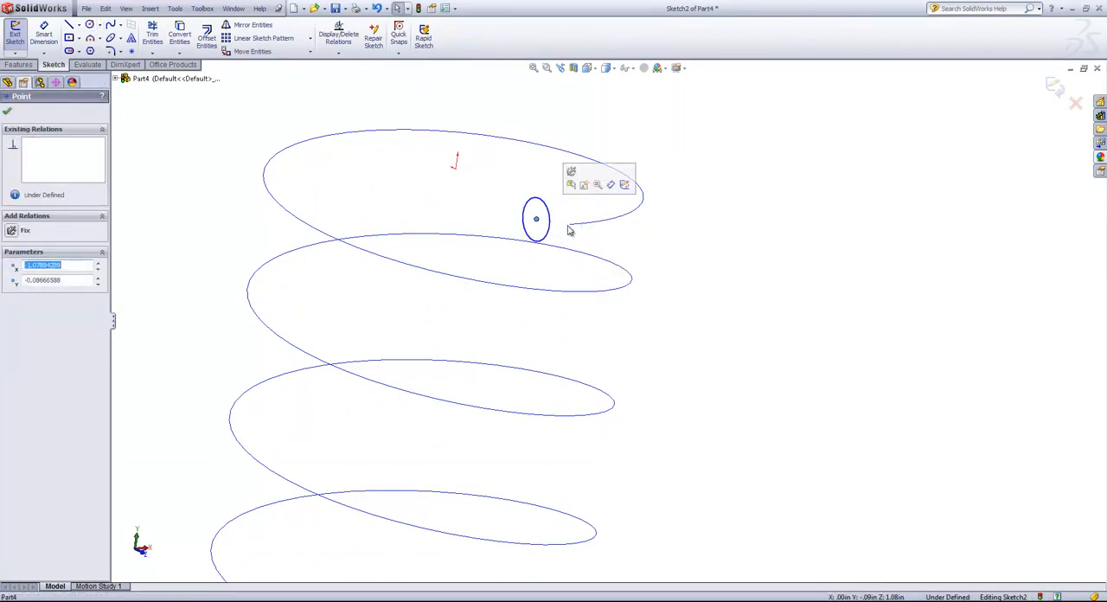
click(597, 234)
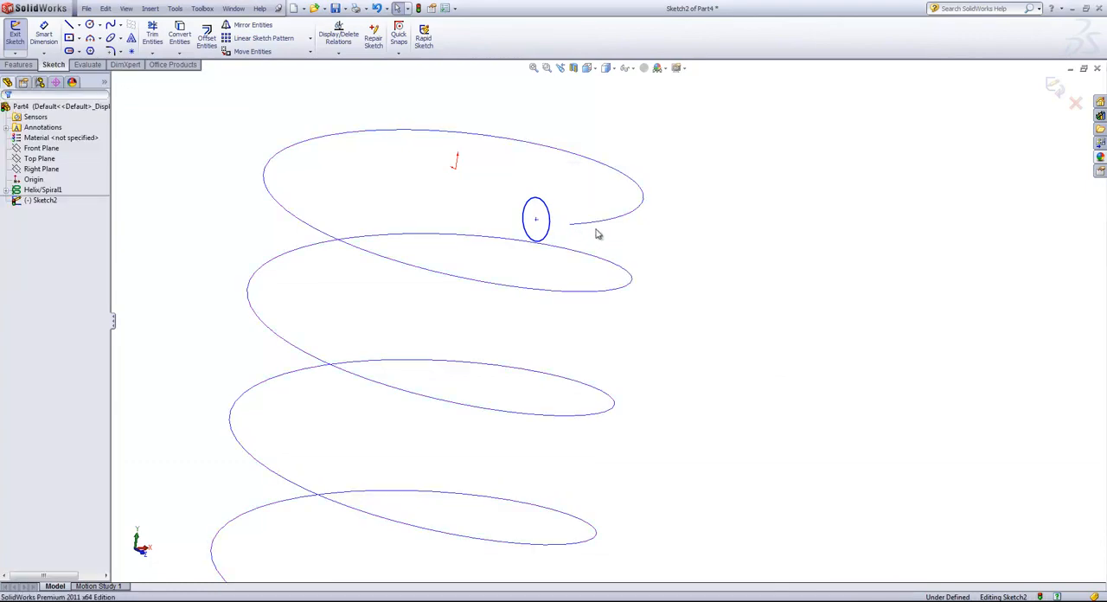
click(537, 221)
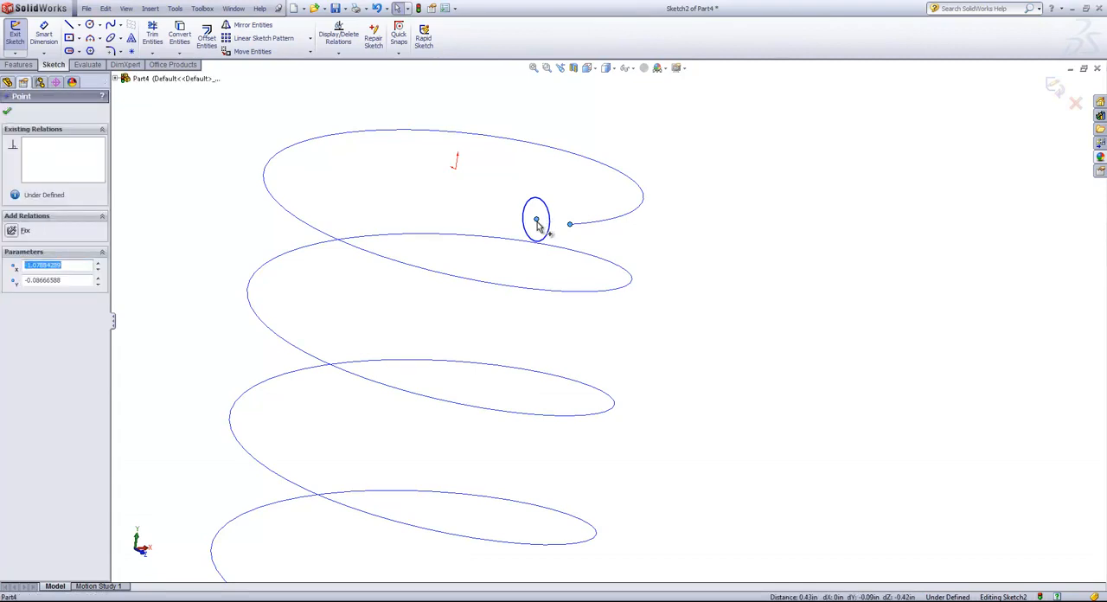
click(689, 191)
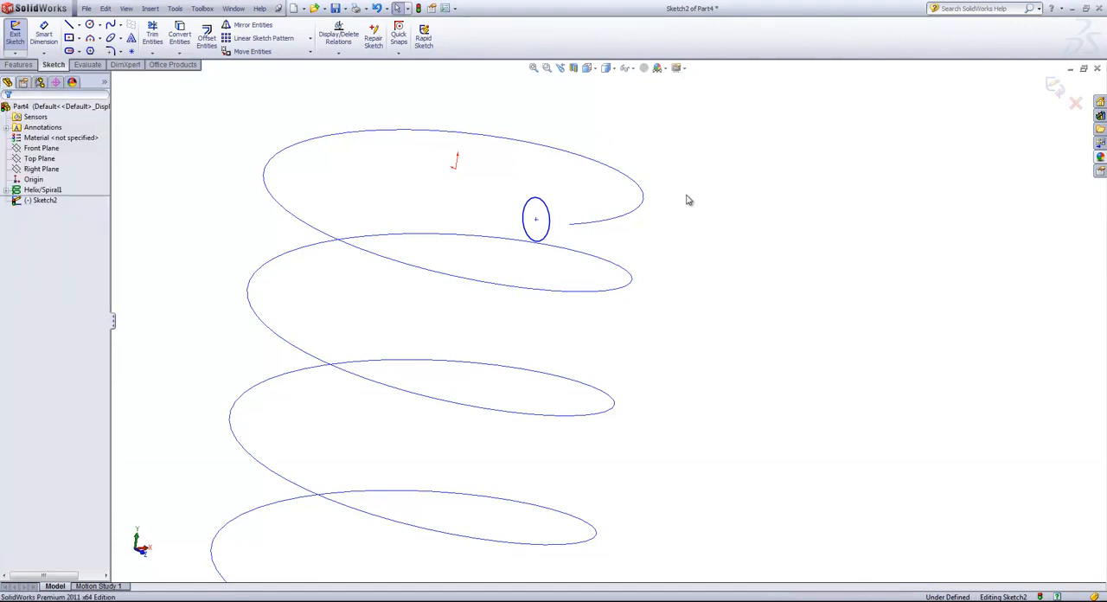
click(612, 224)
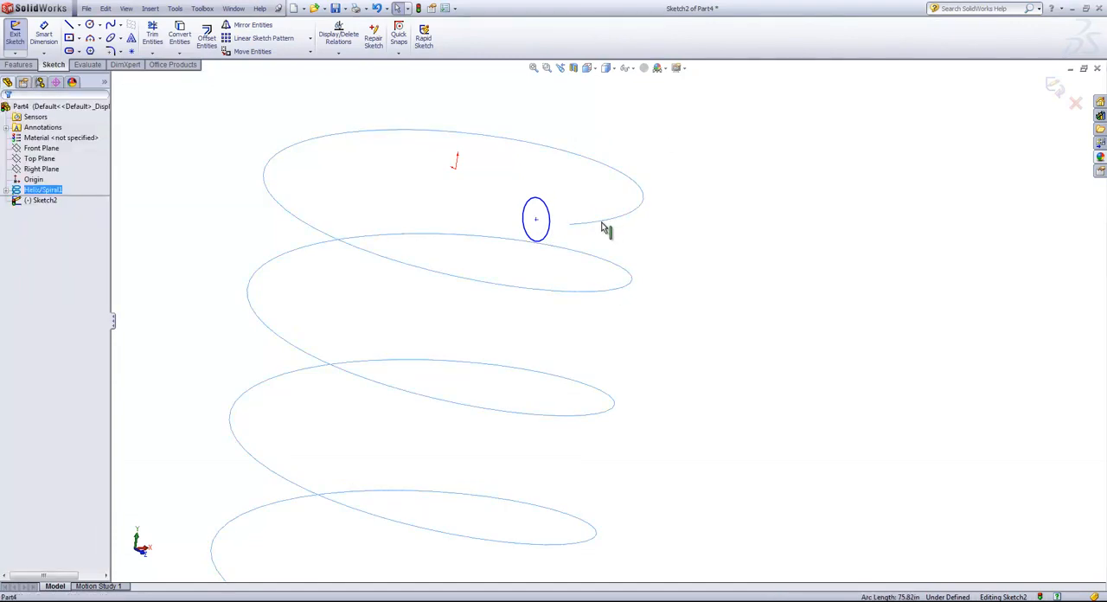
ctrl+click(537, 220)
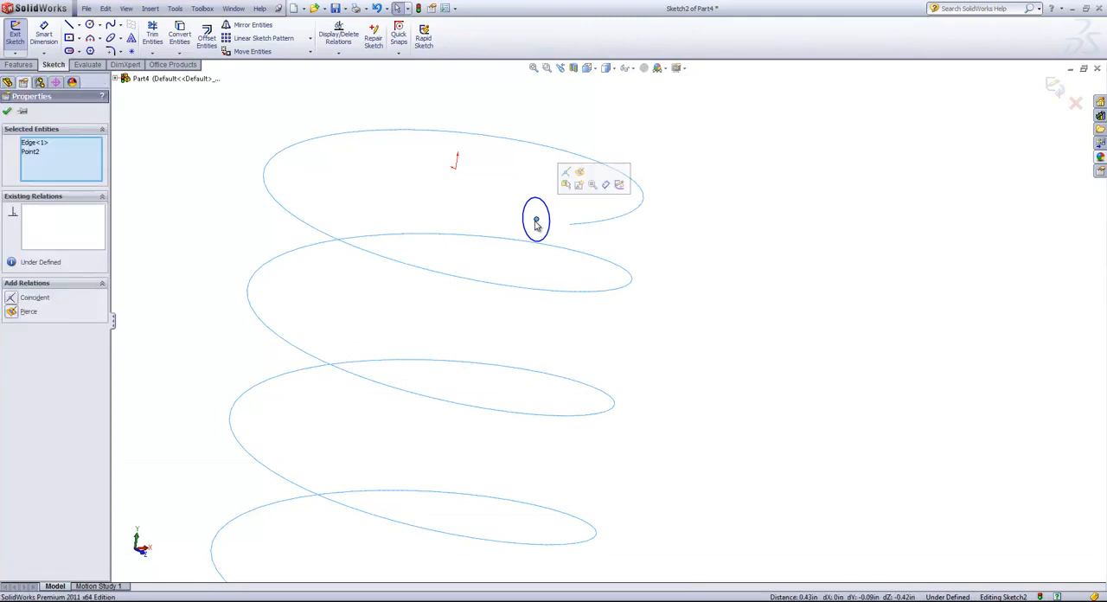
click(580, 173)
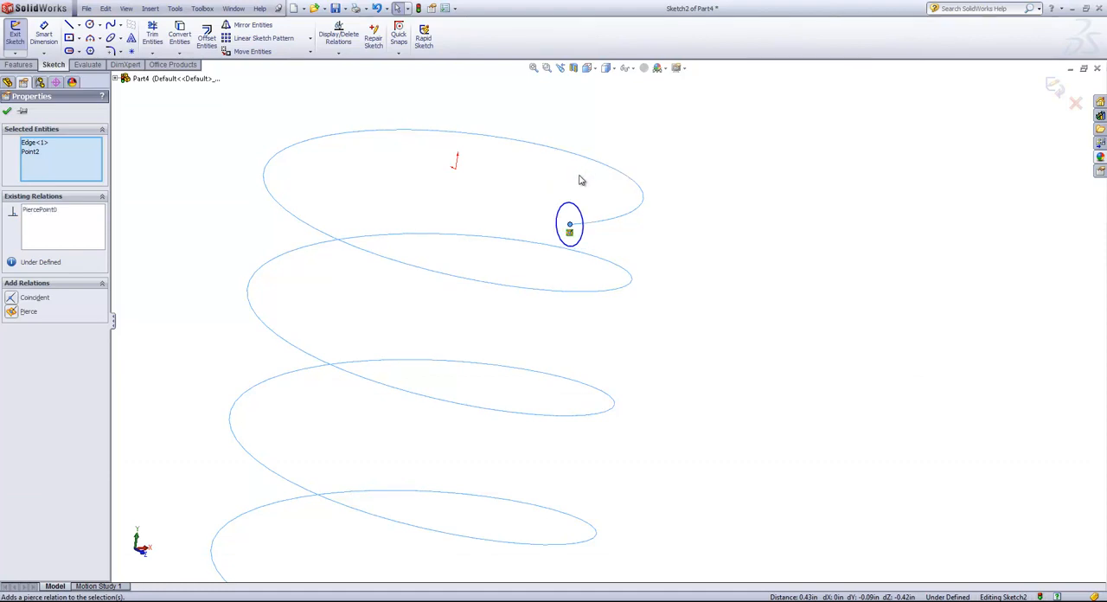
click(582, 180)
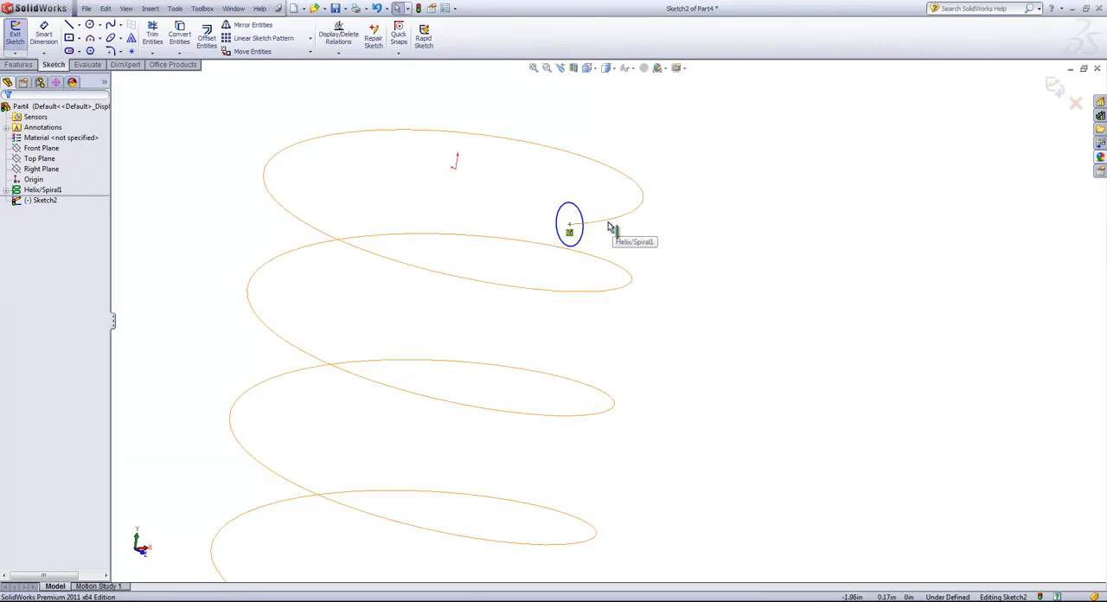
Dimension the wire-profile circle to a diameter of 0.5 in and exit the sketch.
scroll(657, 262, up, 4)
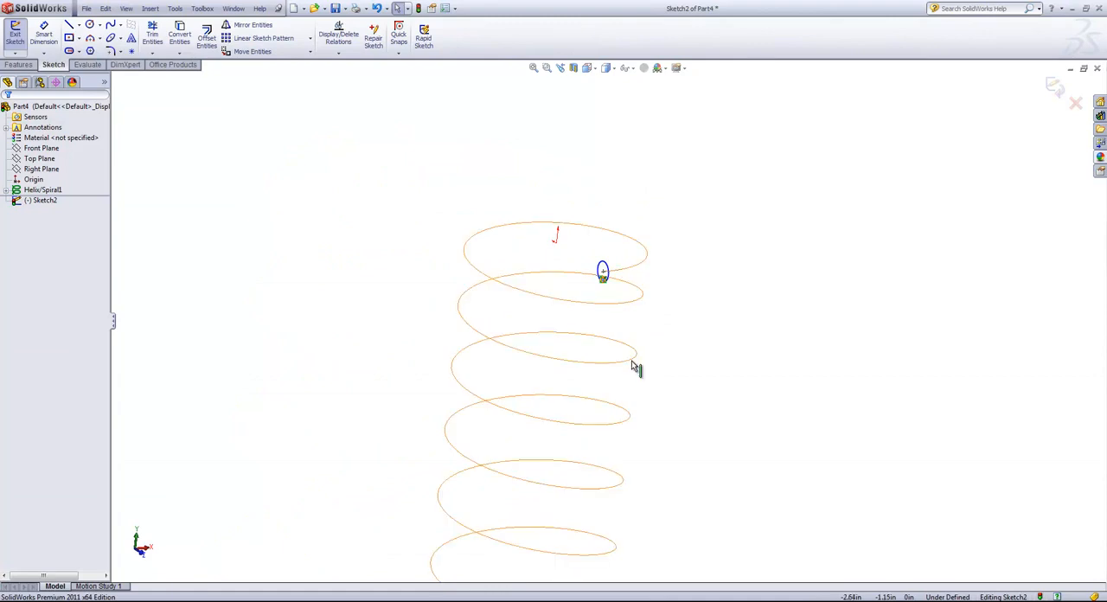
key(s)
click(674, 283)
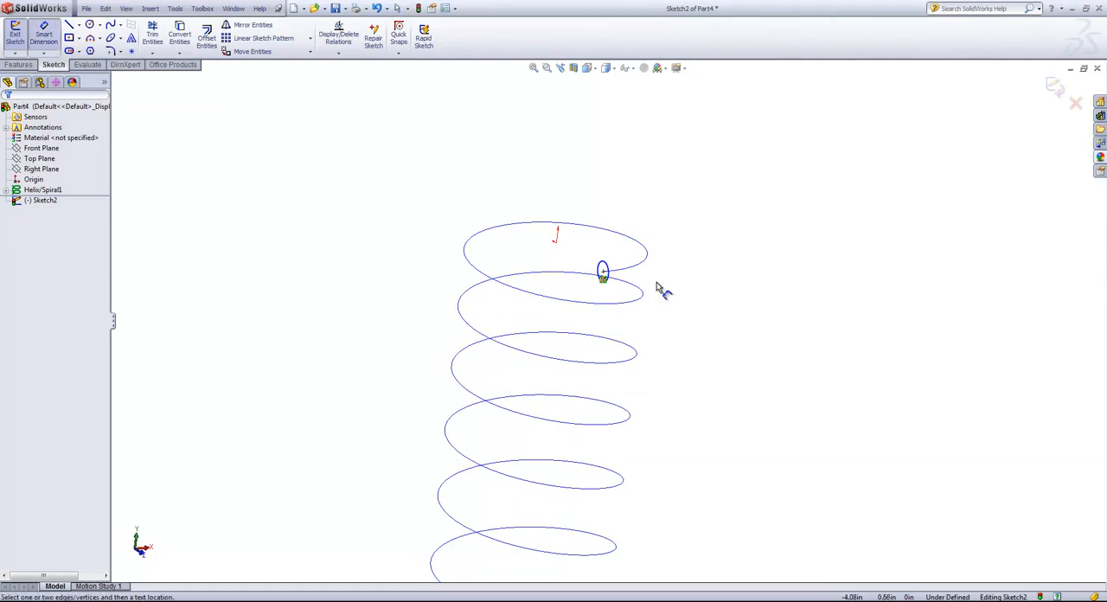
click(655, 275)
click(749, 309)
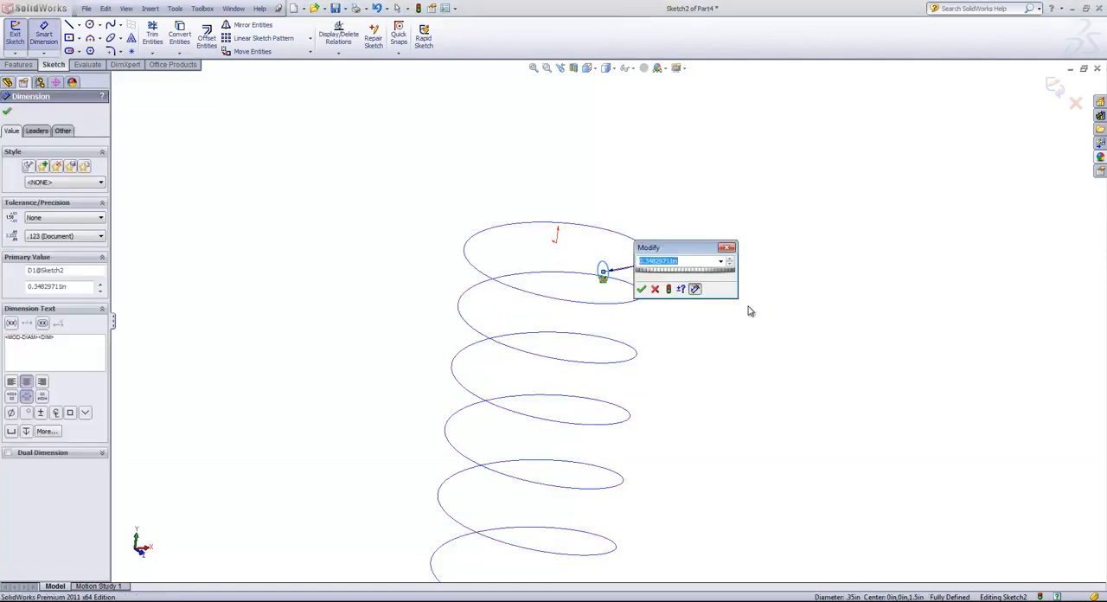
text(.5)
key(Return)
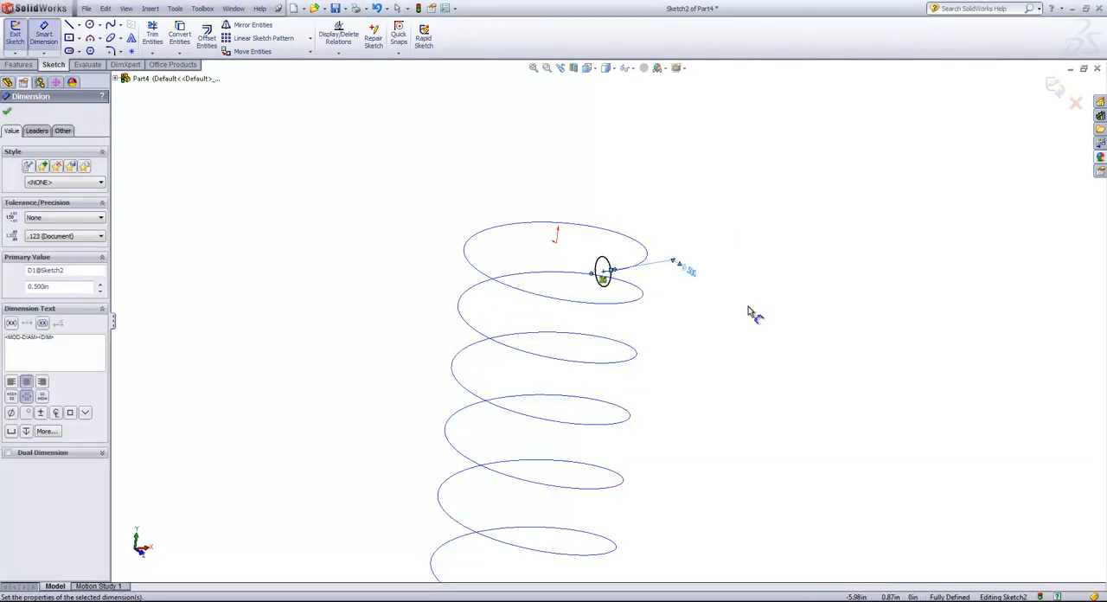
click(1054, 88)
click(680, 336)
Create a swept boss using the circle sketch as the profile and the helix as the path.
scroll(663, 347, up, 2)
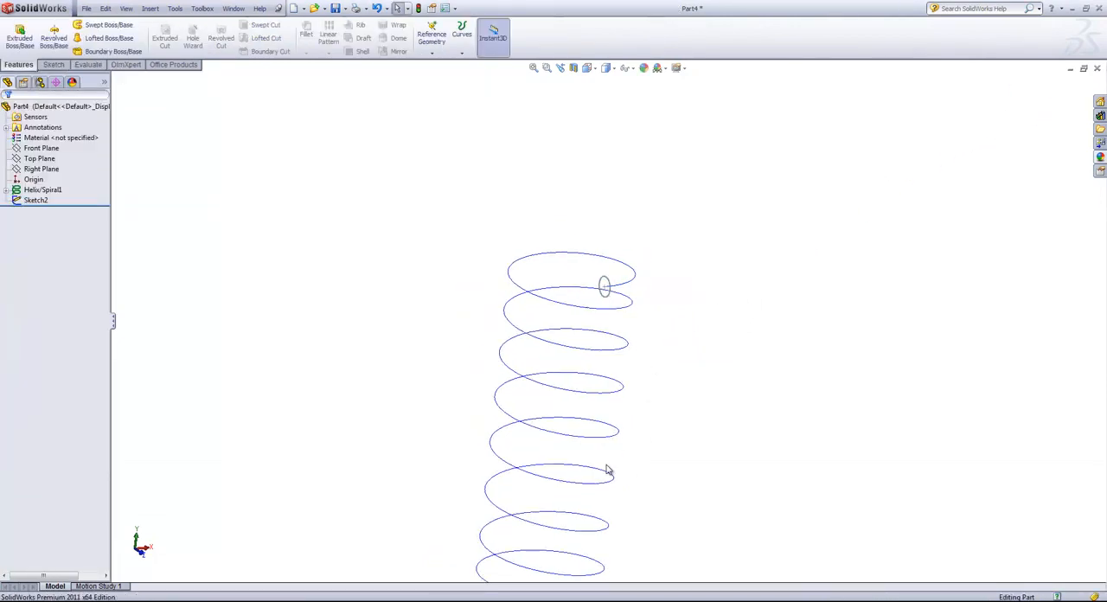
scroll(613, 473, down, 1)
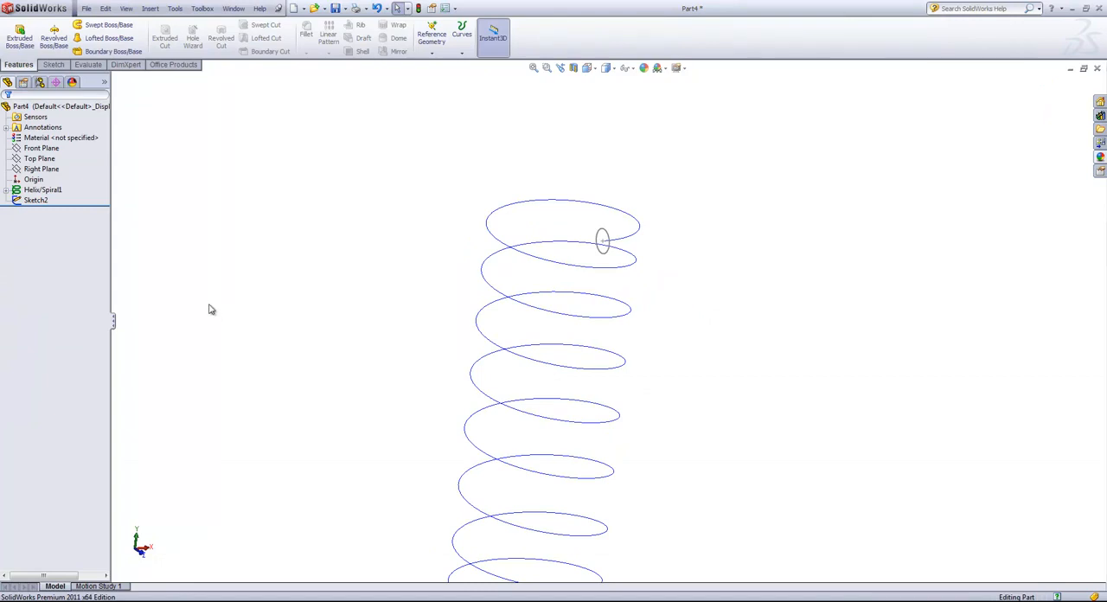
click(106, 27)
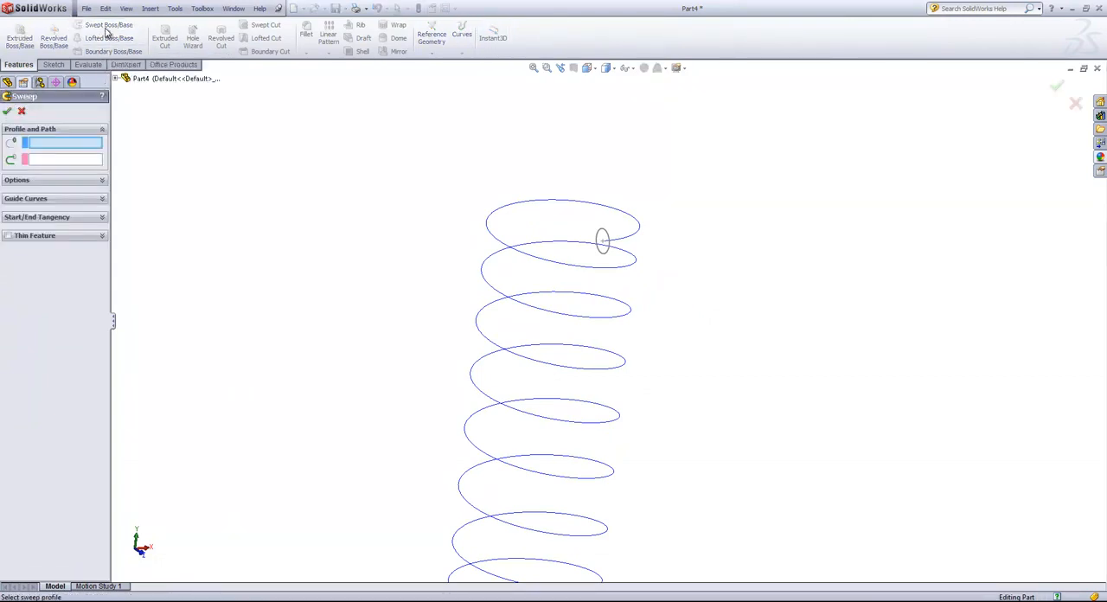
click(603, 239)
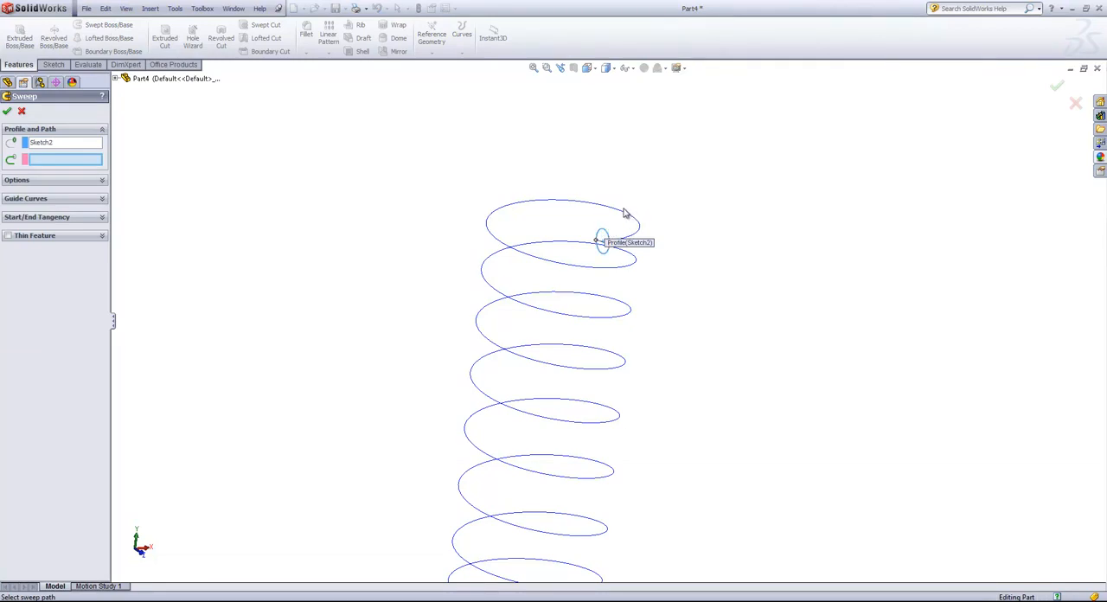
click(614, 212)
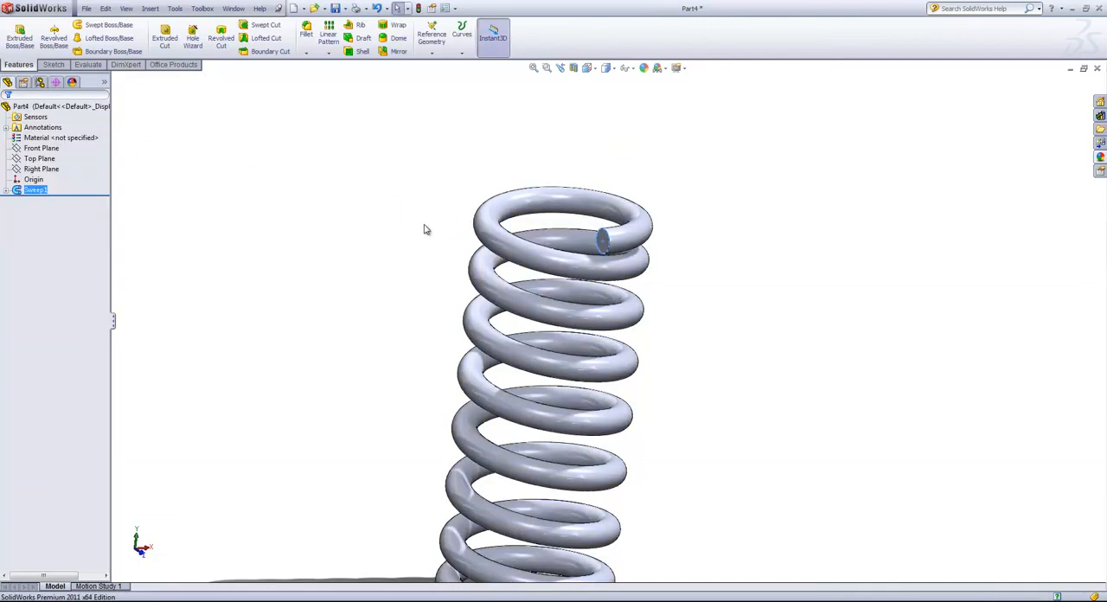
Add a reference point at the center of face of the spring's swept coil surface.
middle_drag(427, 252, 400, 219)
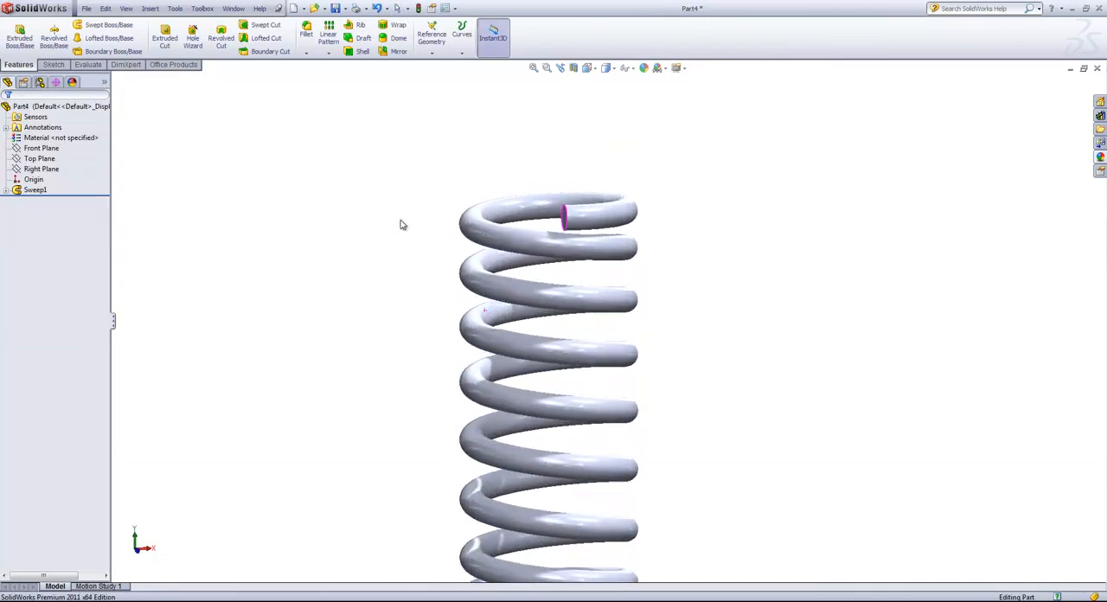
click(400, 219)
scroll(410, 249, up, 3)
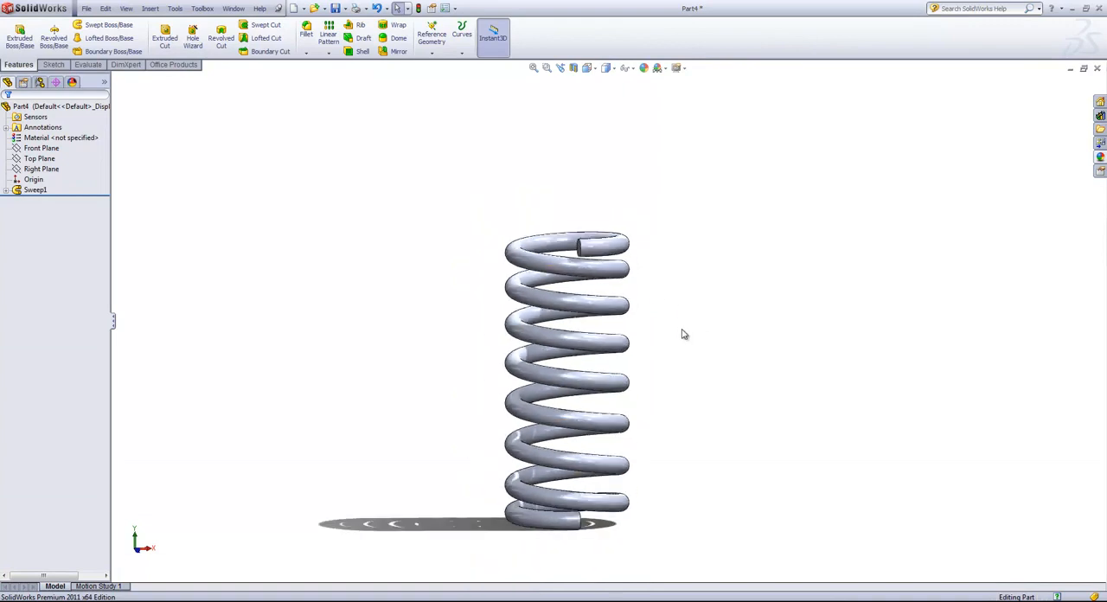
scroll(683, 334, down, 2)
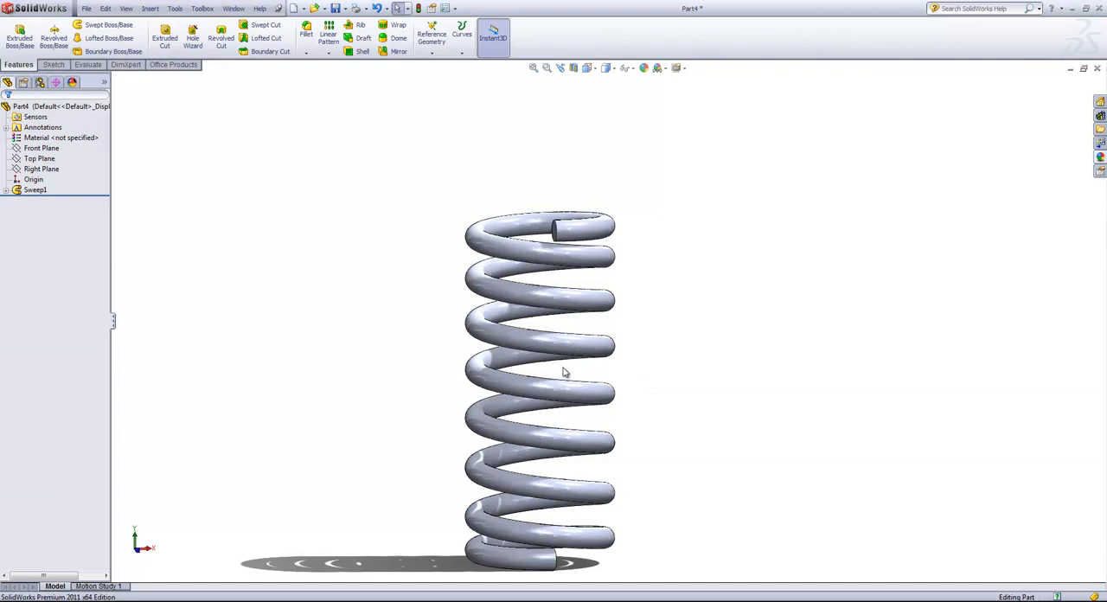
click(7, 190)
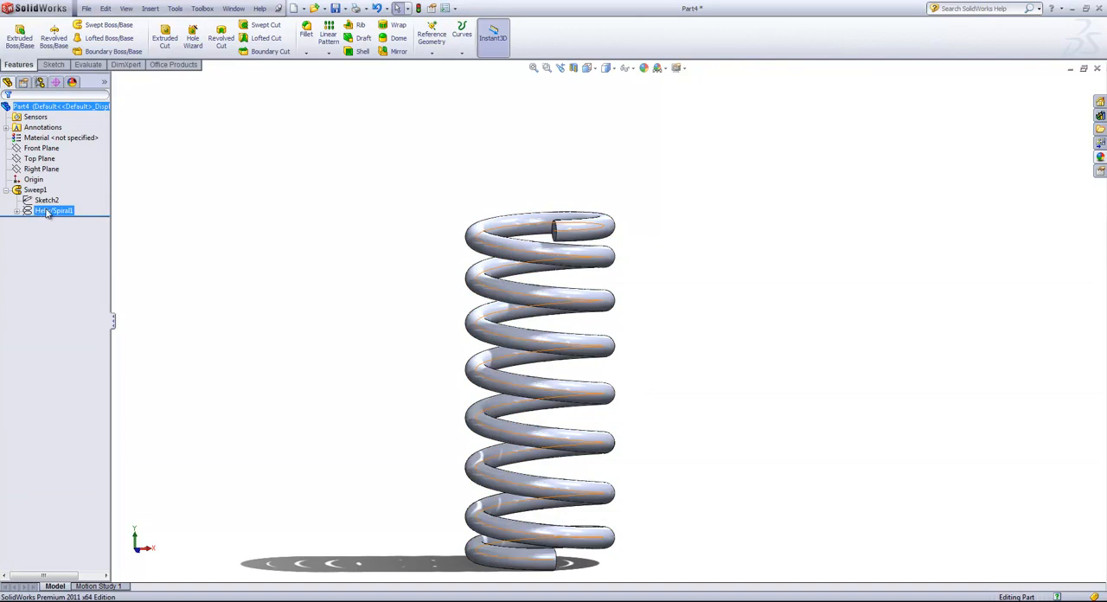
click(556, 347)
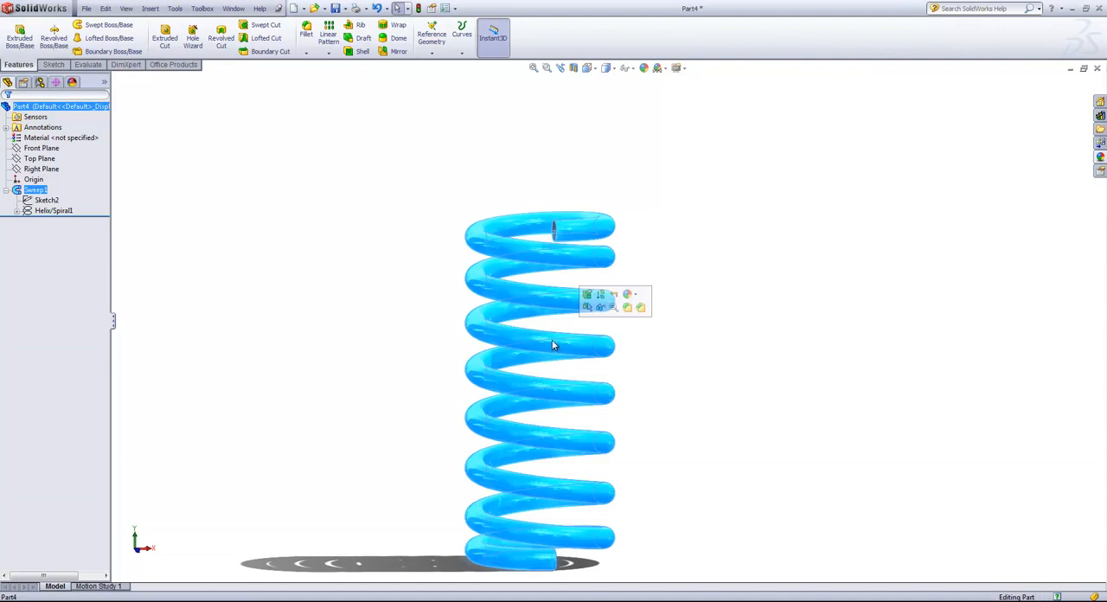
click(432, 53)
click(436, 98)
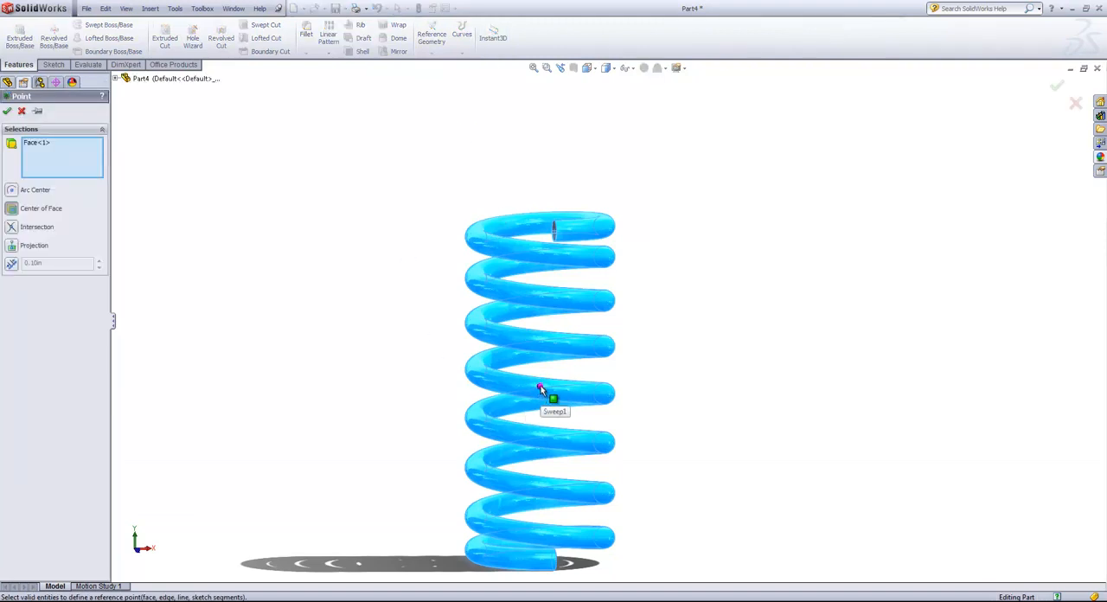
click(9, 116)
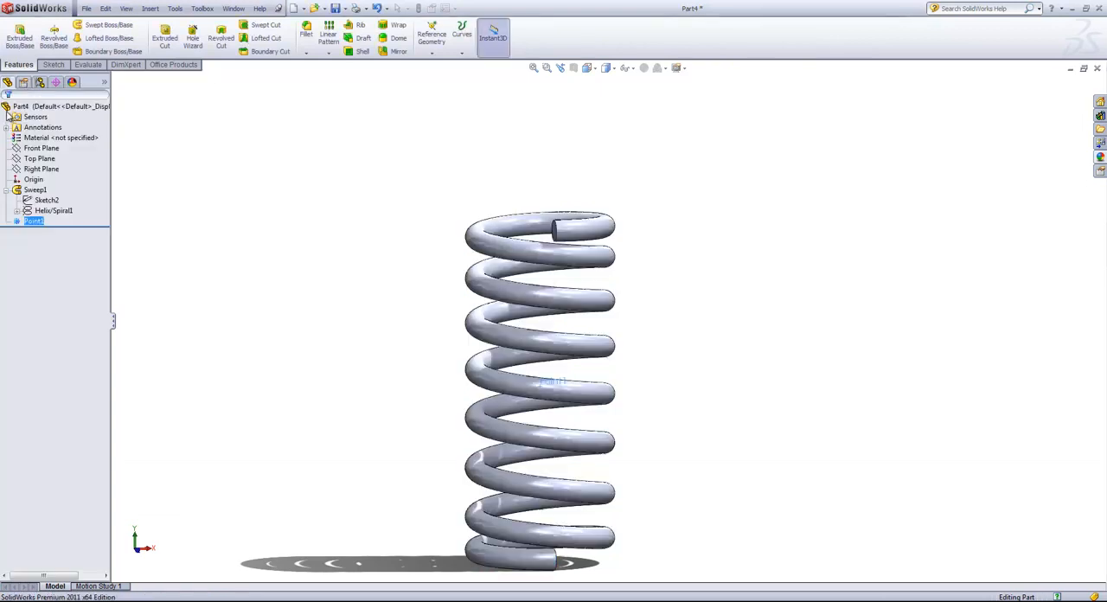
Open a new sketch on the Top Plane at the upper end of the spring.
click(39, 158)
middle_drag(346, 141, 351, 225)
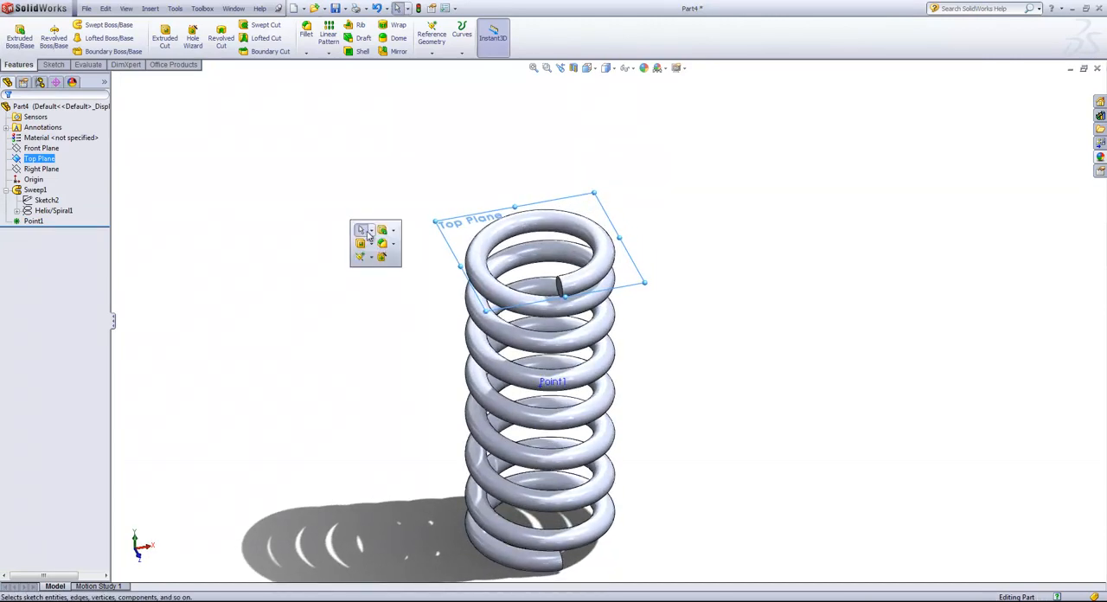
click(53, 64)
click(14, 35)
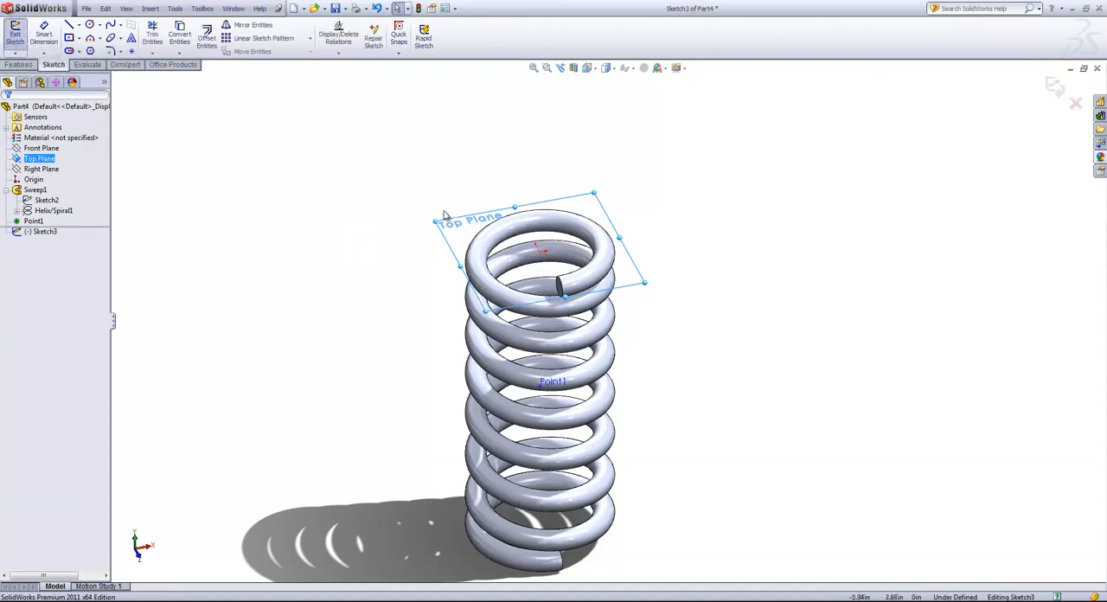
Sketch a circle centered on the origin with a radius of about 2.52 in, enclosing the coil, and exit the sketch.
key(s)
click(571, 296)
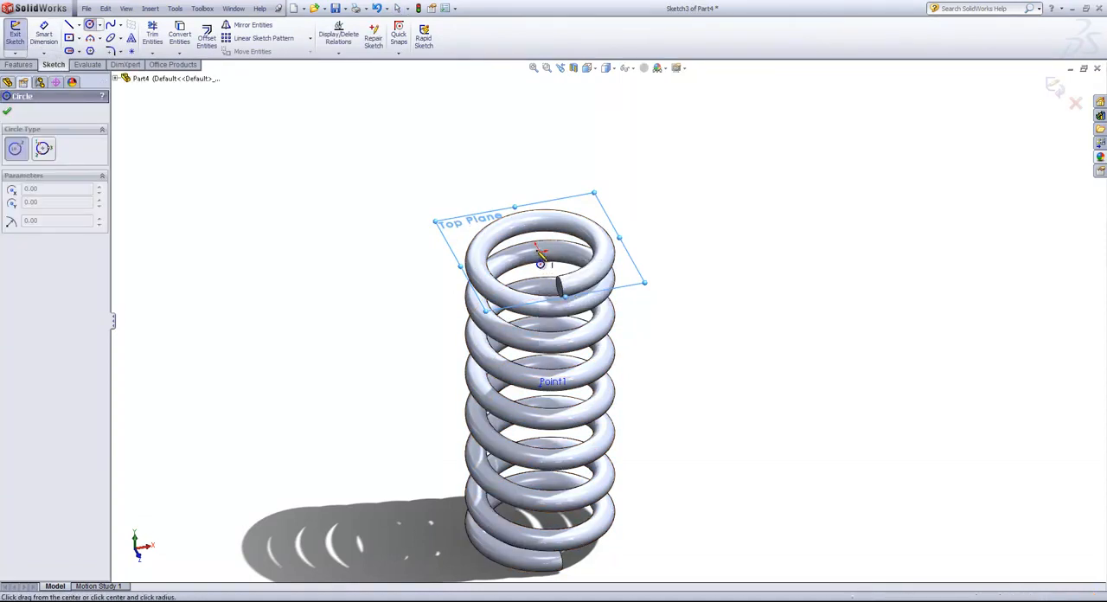
click(538, 250)
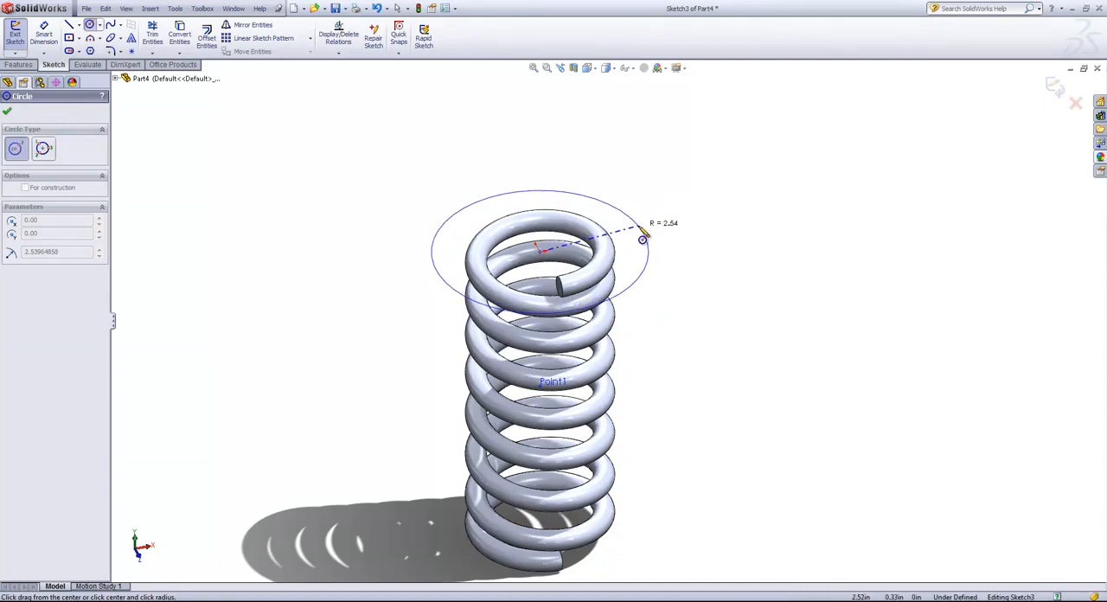
click(642, 239)
middle_drag(692, 310, 684, 257)
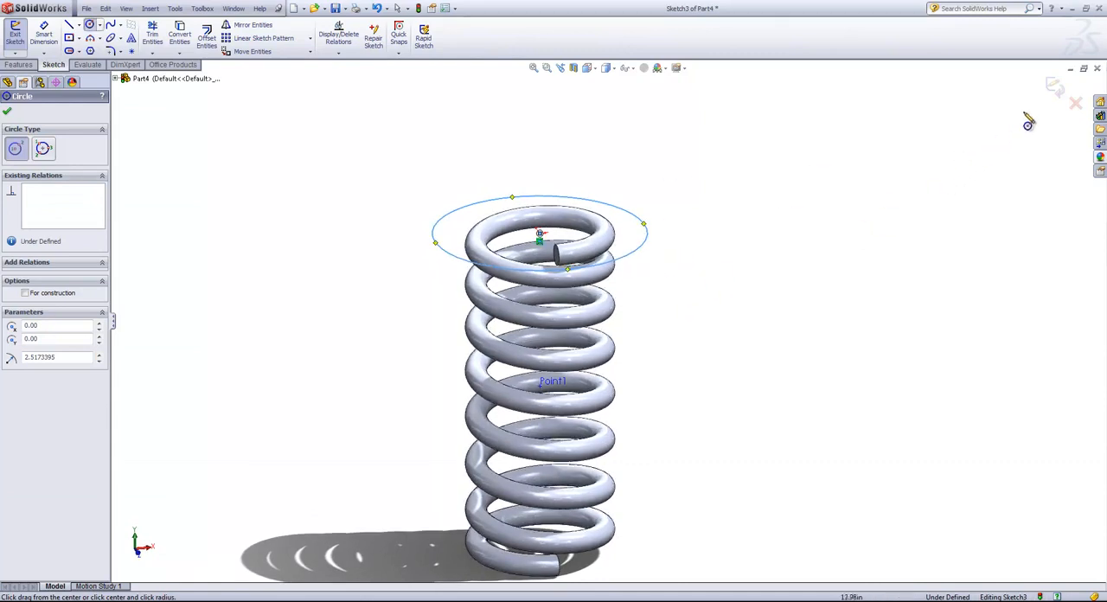
click(1053, 86)
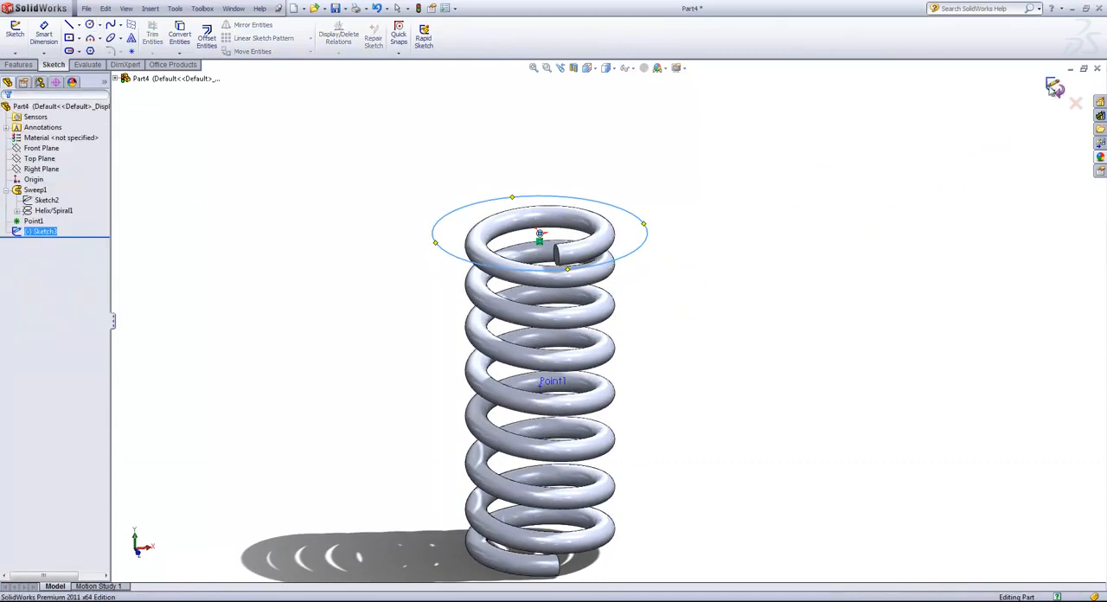
Extrude-cut the large circle upward from the Top Plane with the Through All end condition to flatten the spring's upper end.
click(17, 65)
click(166, 40)
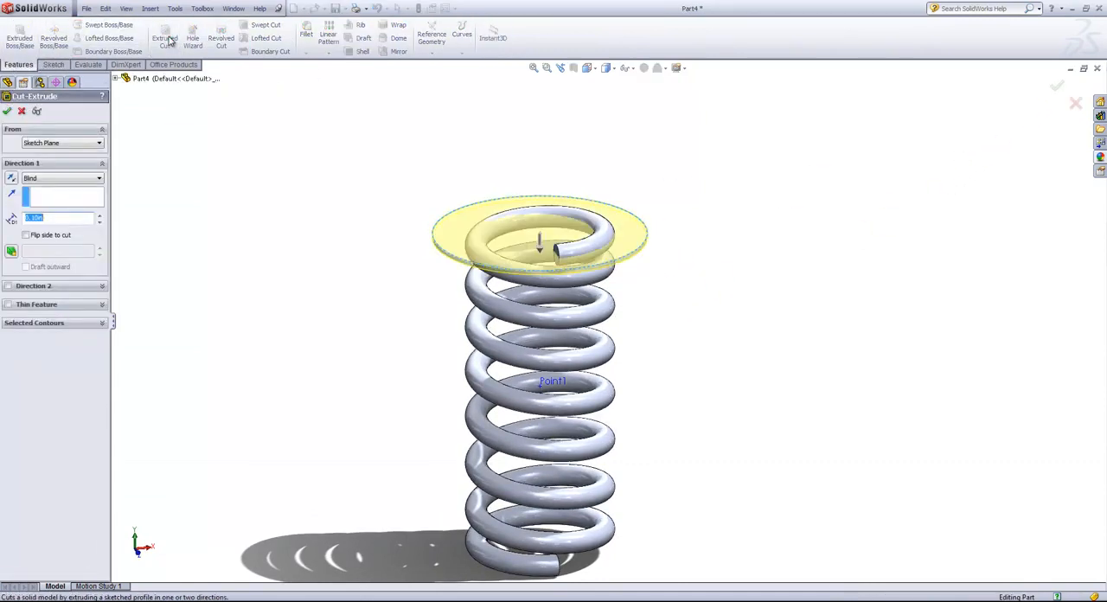
click(540, 246)
click(543, 215)
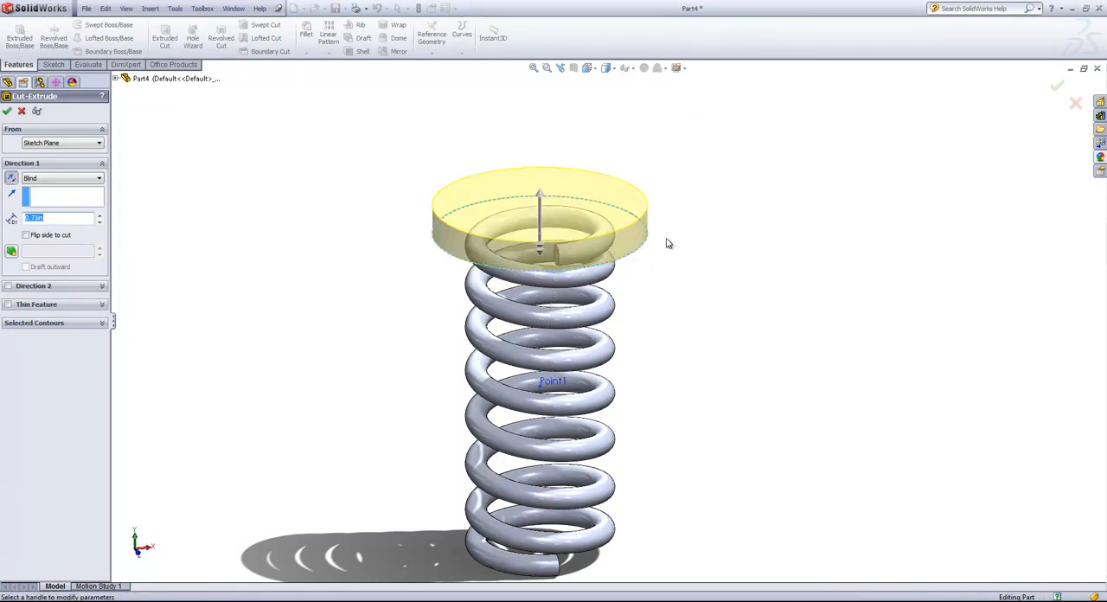
right_click(688, 231)
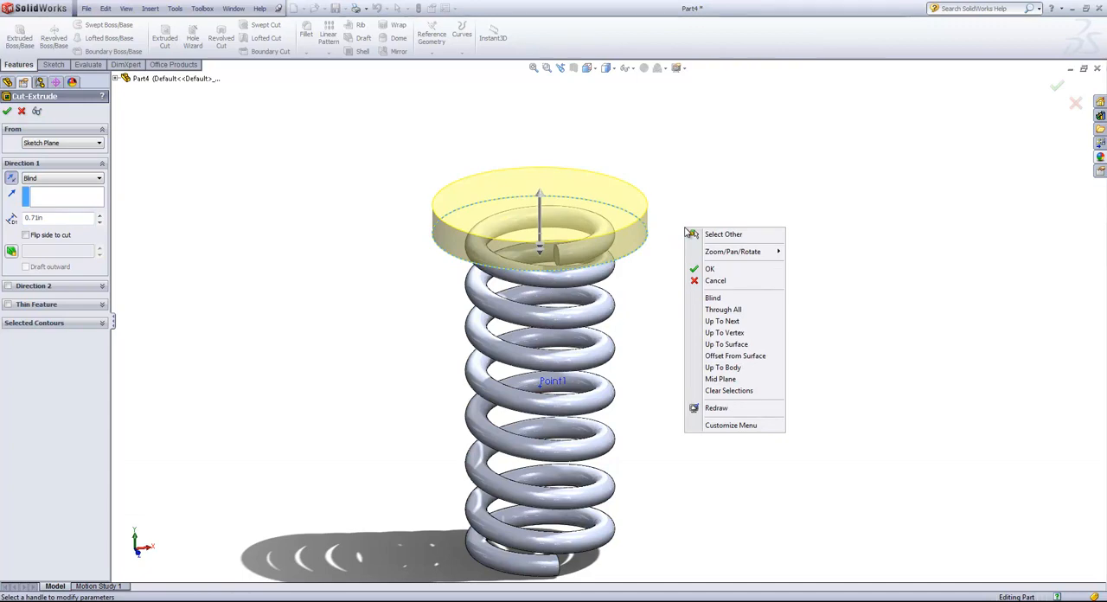
click(734, 311)
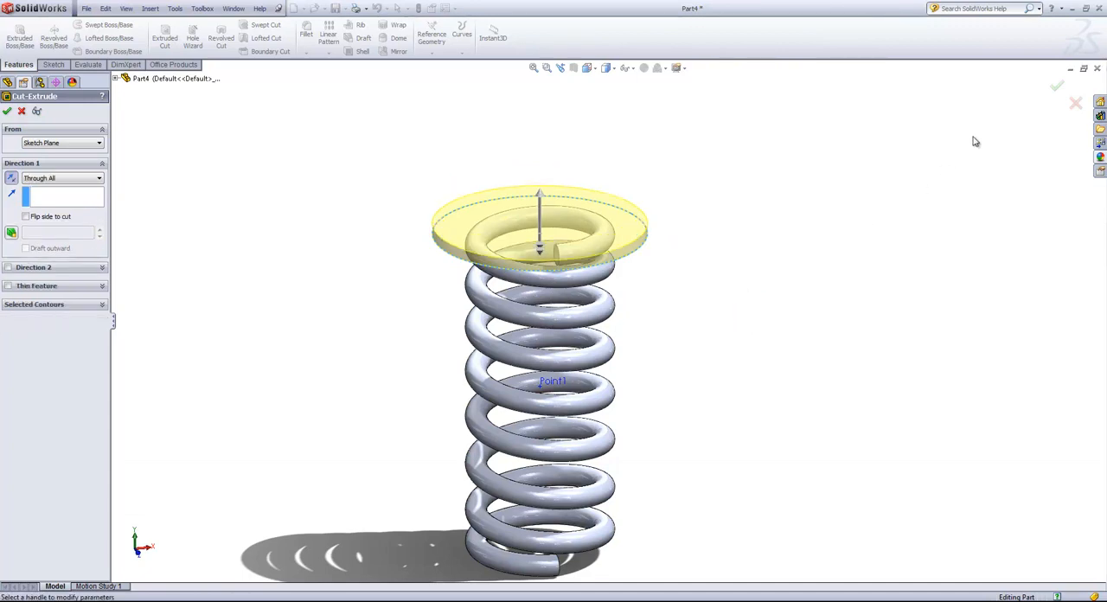
click(1055, 87)
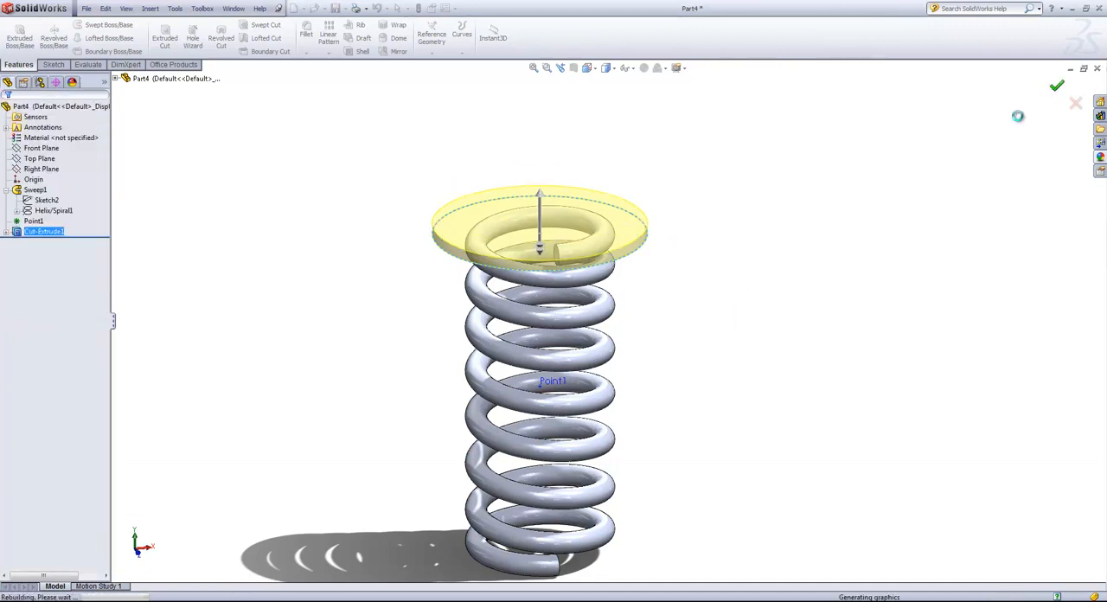
Create a reference plane parallel to the Top Plane and coincident with the reference point at the middle of the spring.
click(753, 259)
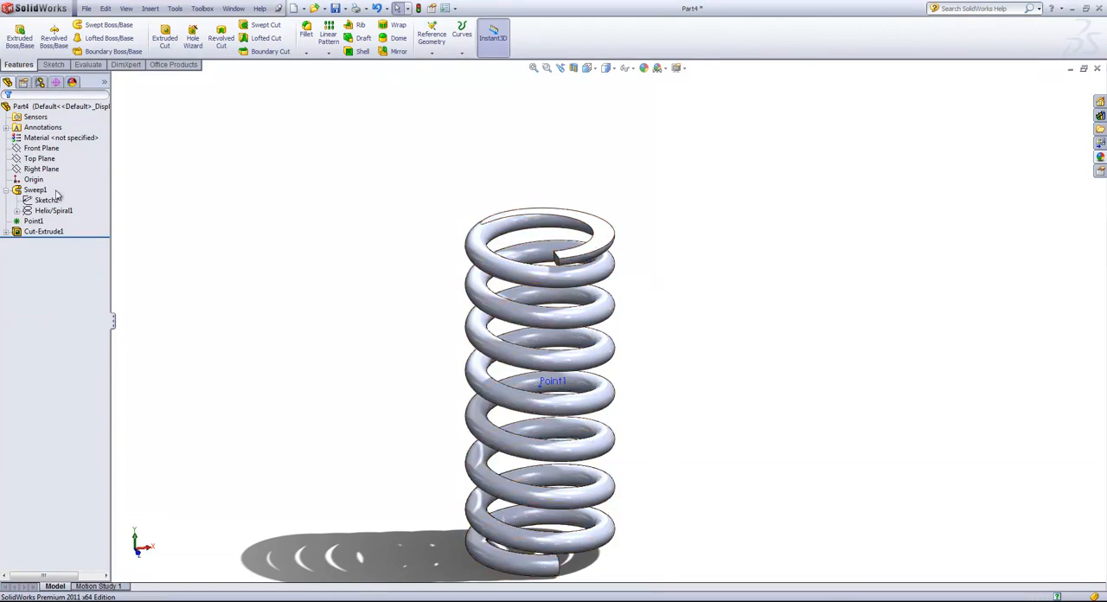
click(38, 160)
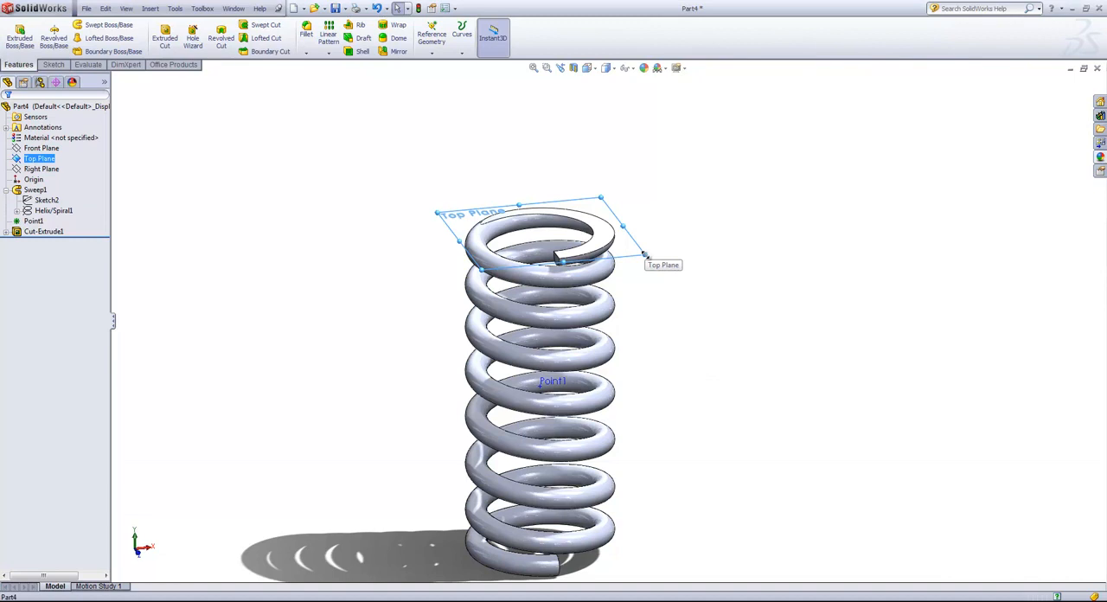
ctrl+drag(644, 255, 643, 356)
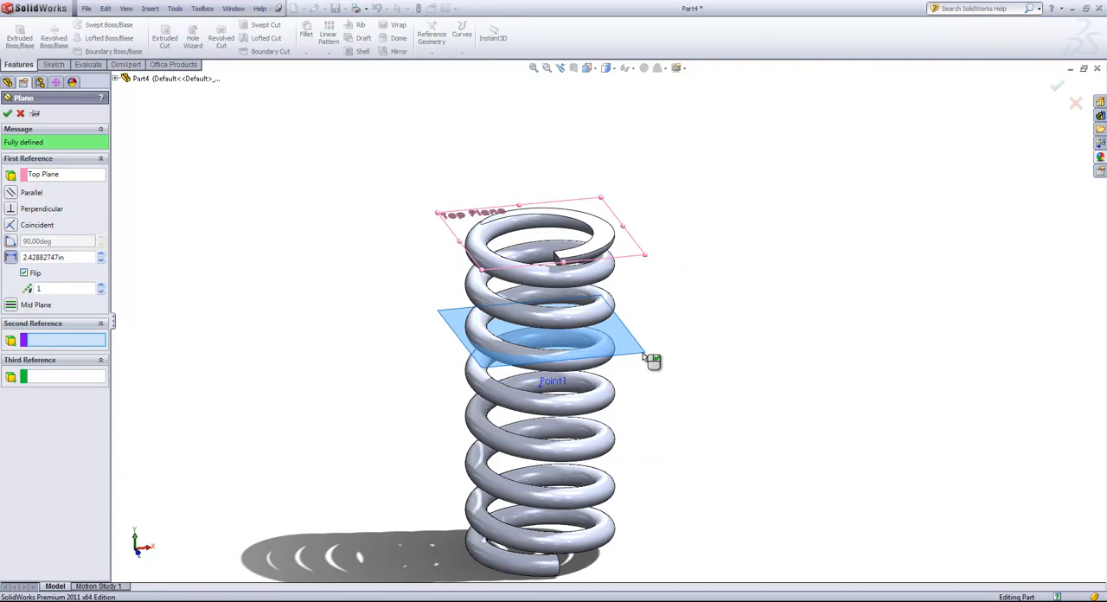
click(548, 390)
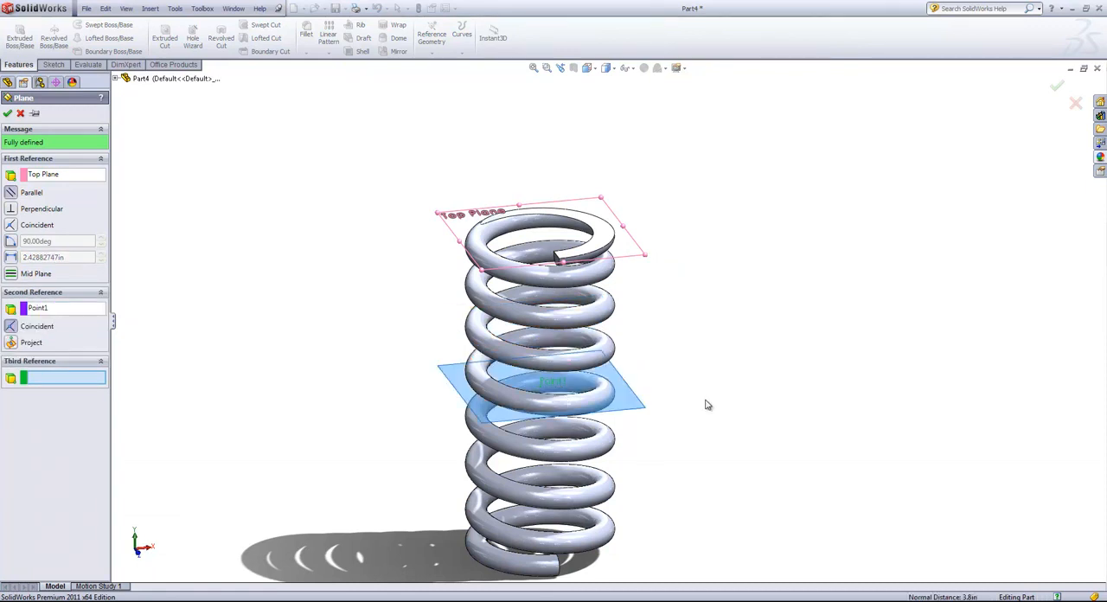
click(8, 113)
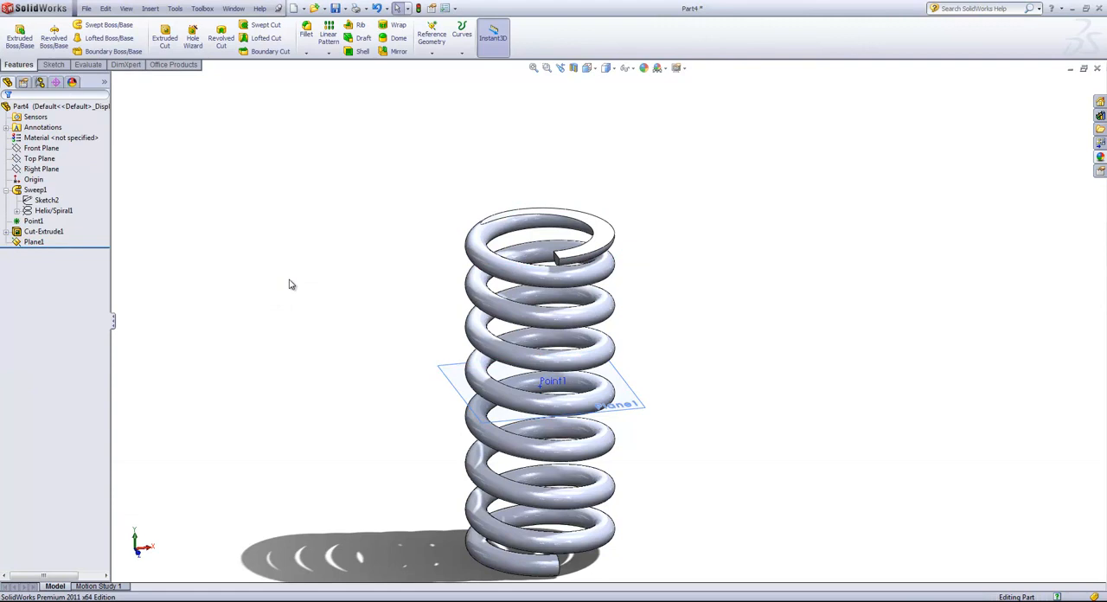
Mirror the end-flattening extruded cut about the new mid-height plane to flatten the spring's lower end.
click(396, 51)
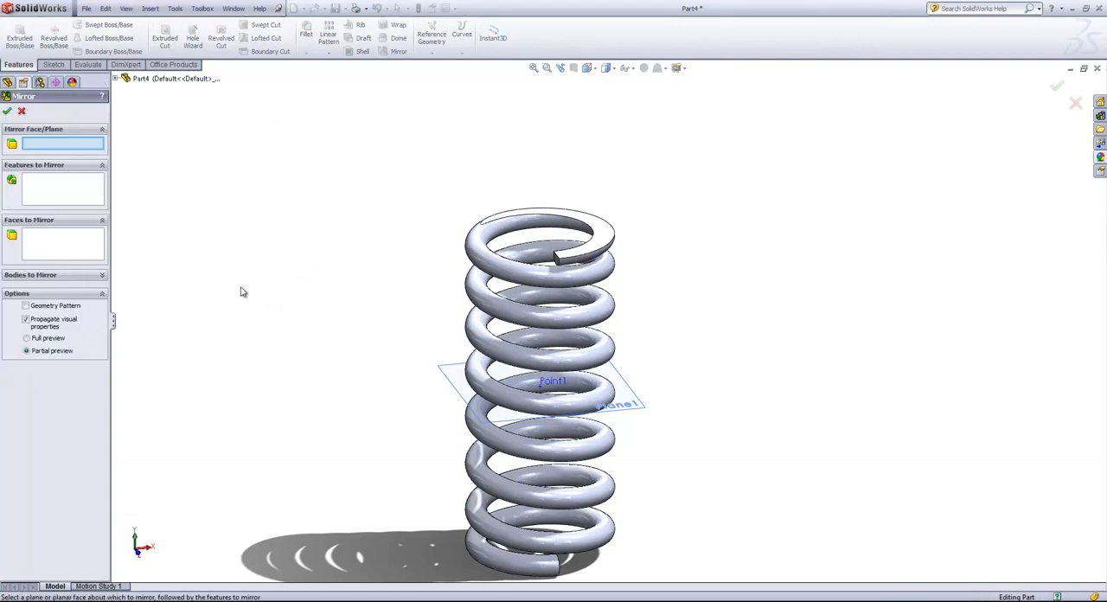
click(455, 387)
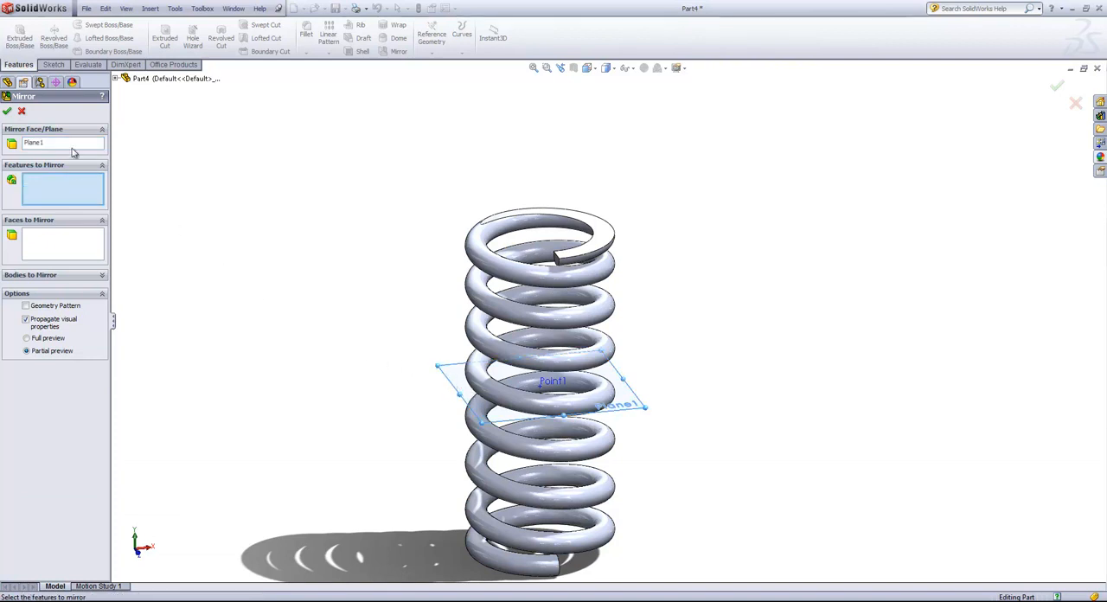
click(115, 78)
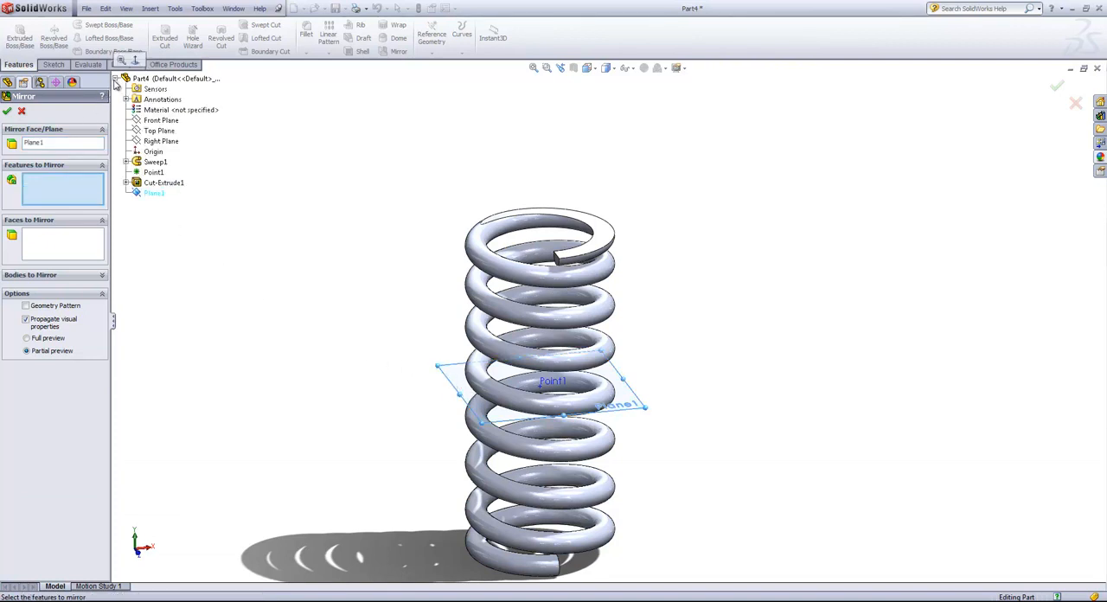
click(169, 184)
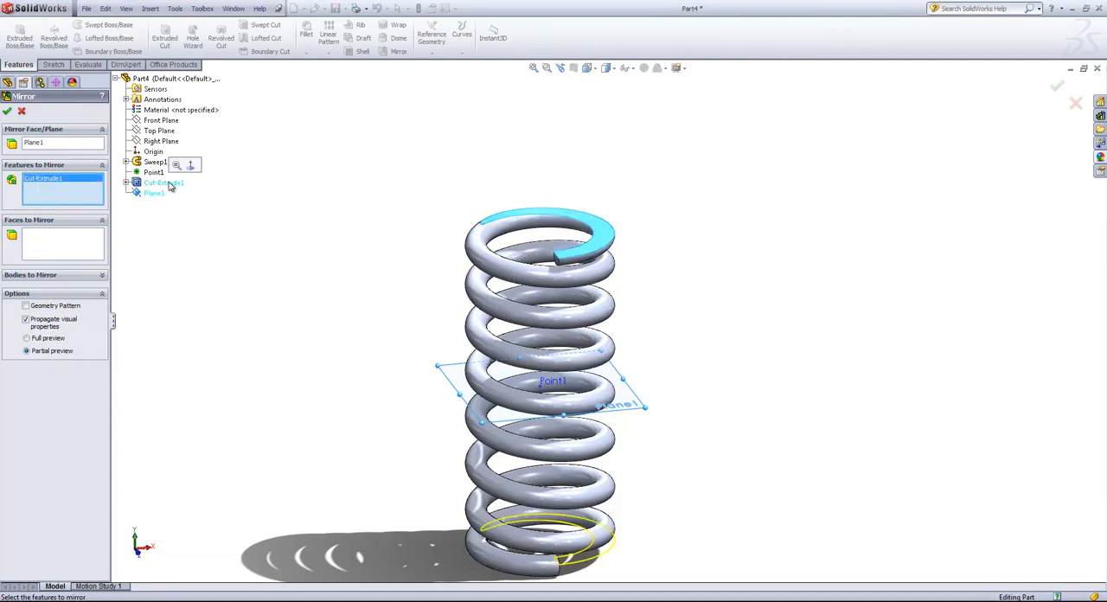
click(9, 113)
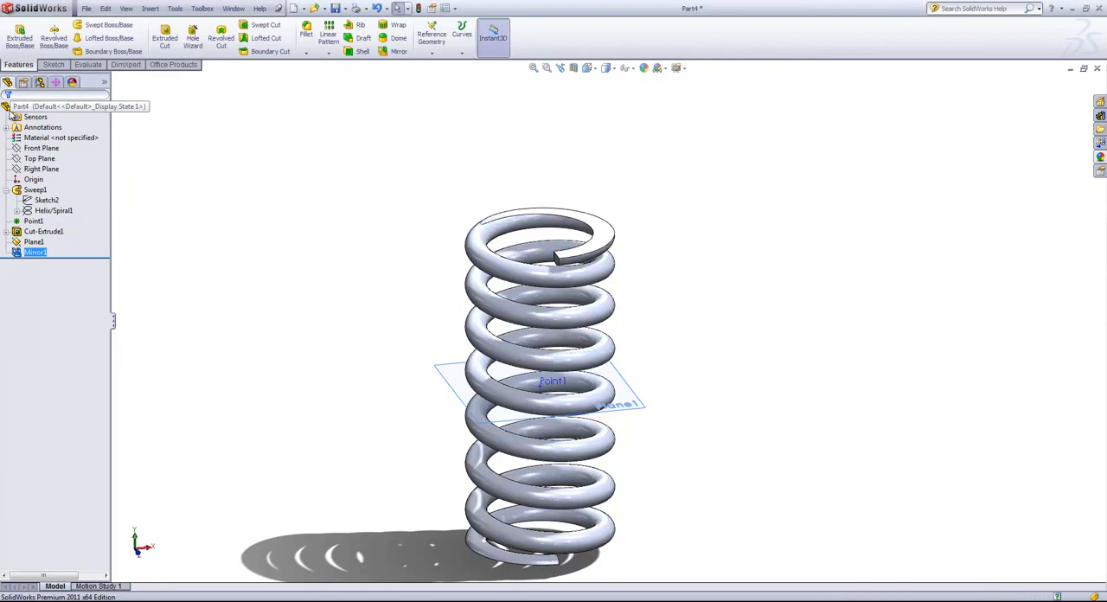
click(304, 232)
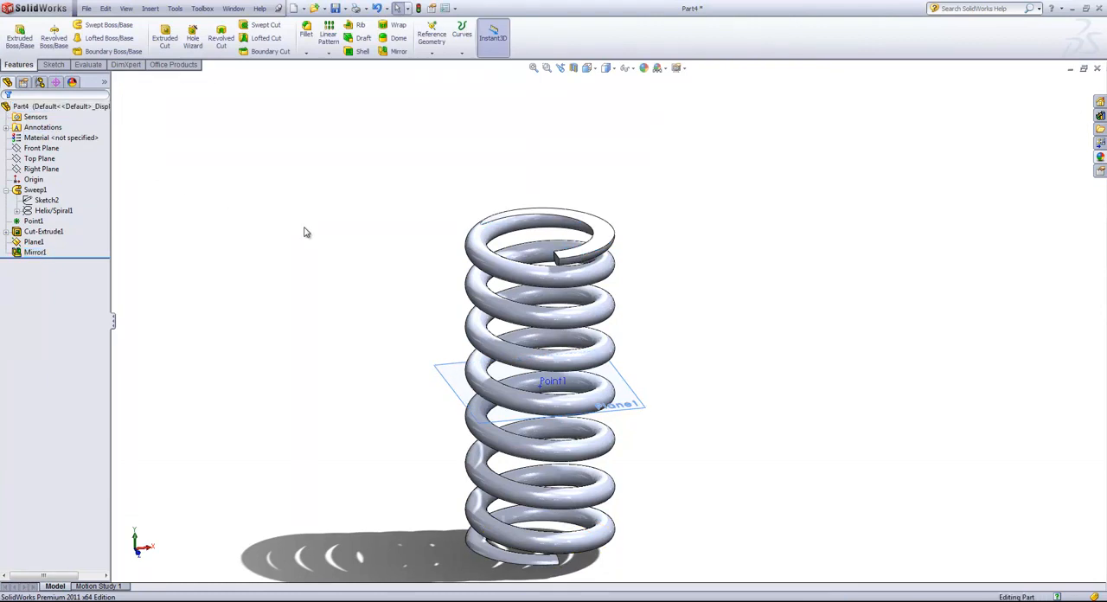
Hide the reference point and the mid-height plane using the display settings of the feature tree.
click(105, 83)
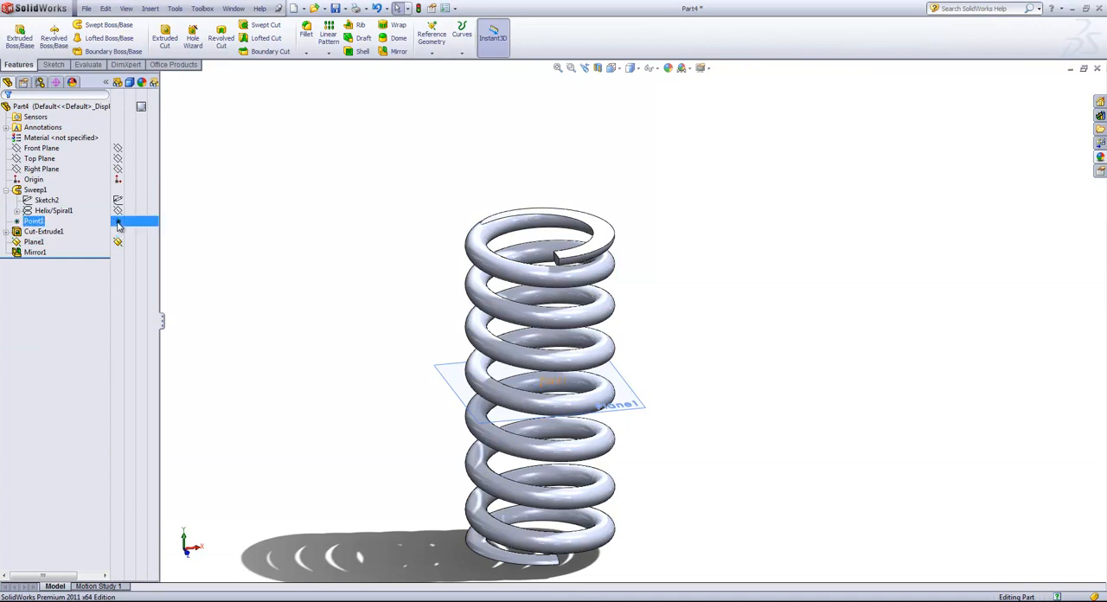
click(118, 221)
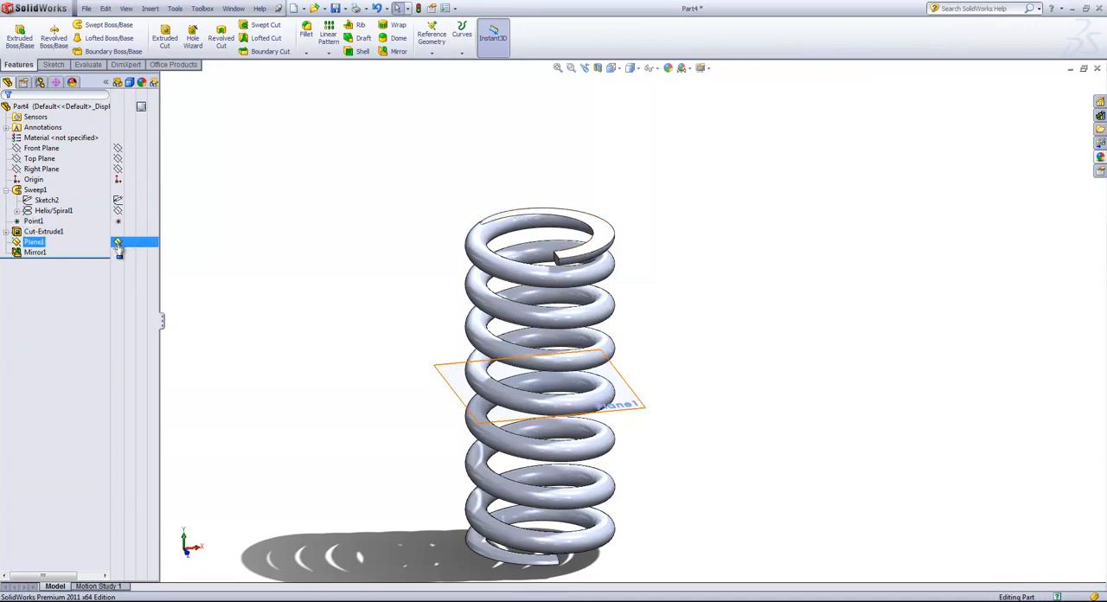
click(118, 242)
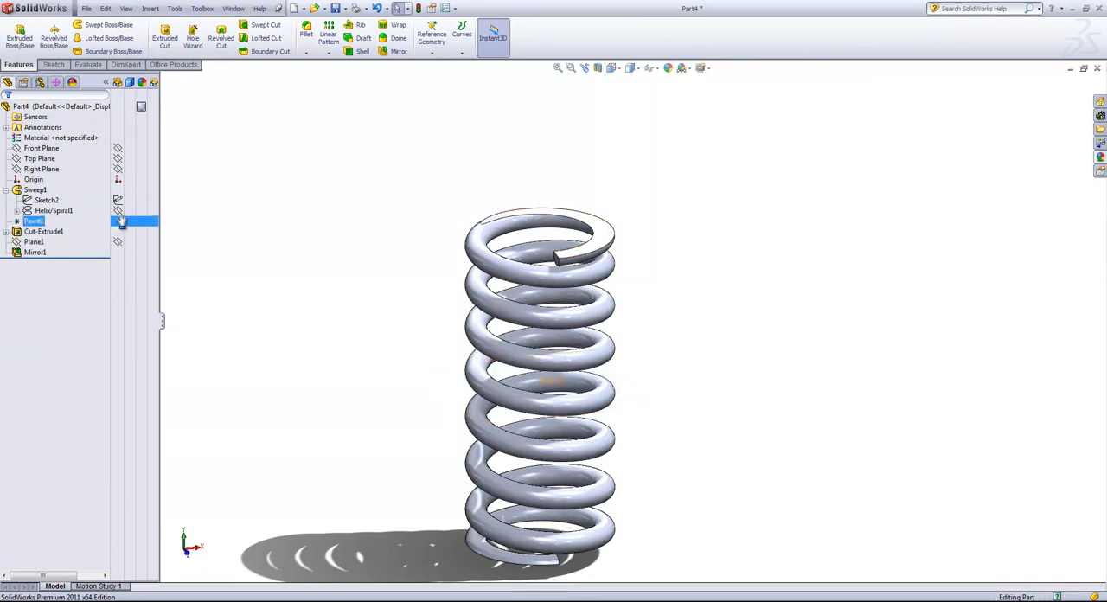
click(107, 83)
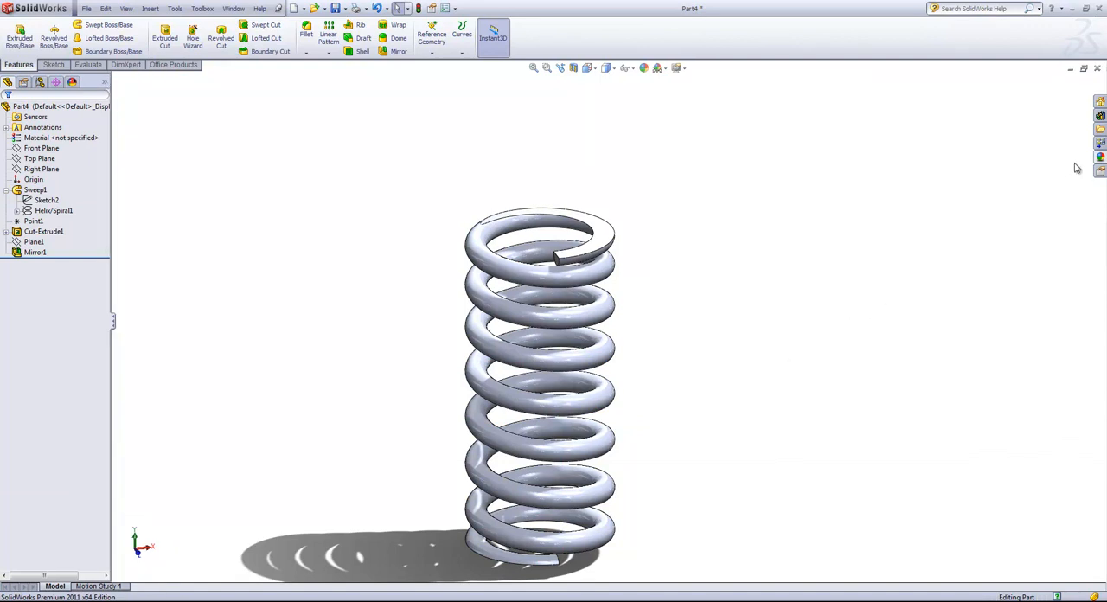
Apply a red paint appearance from the Painted > Car category to the spring.
click(1101, 157)
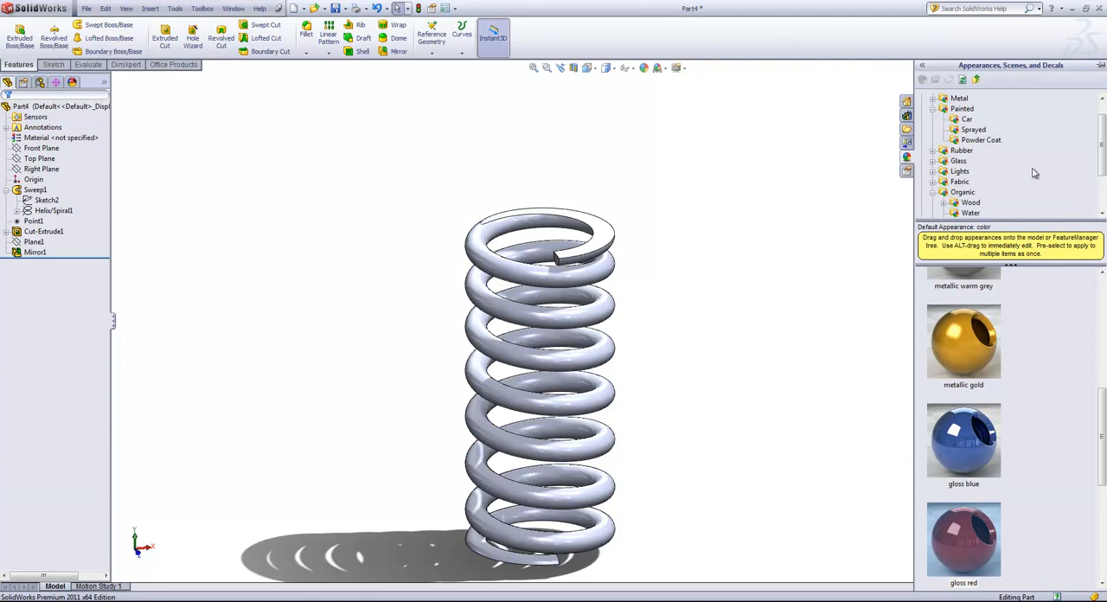
click(932, 109)
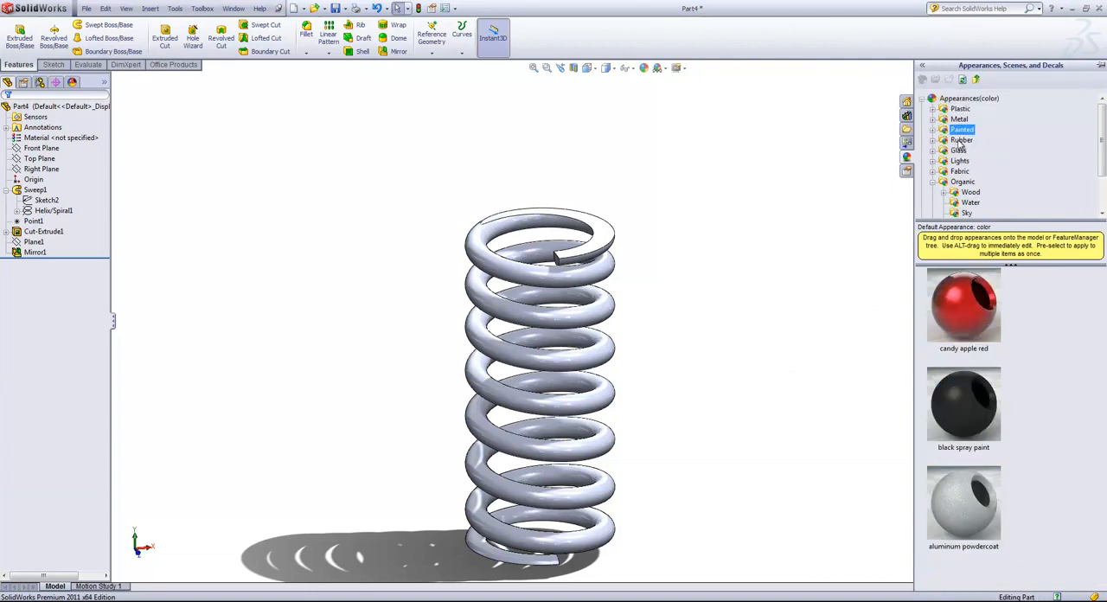
click(922, 99)
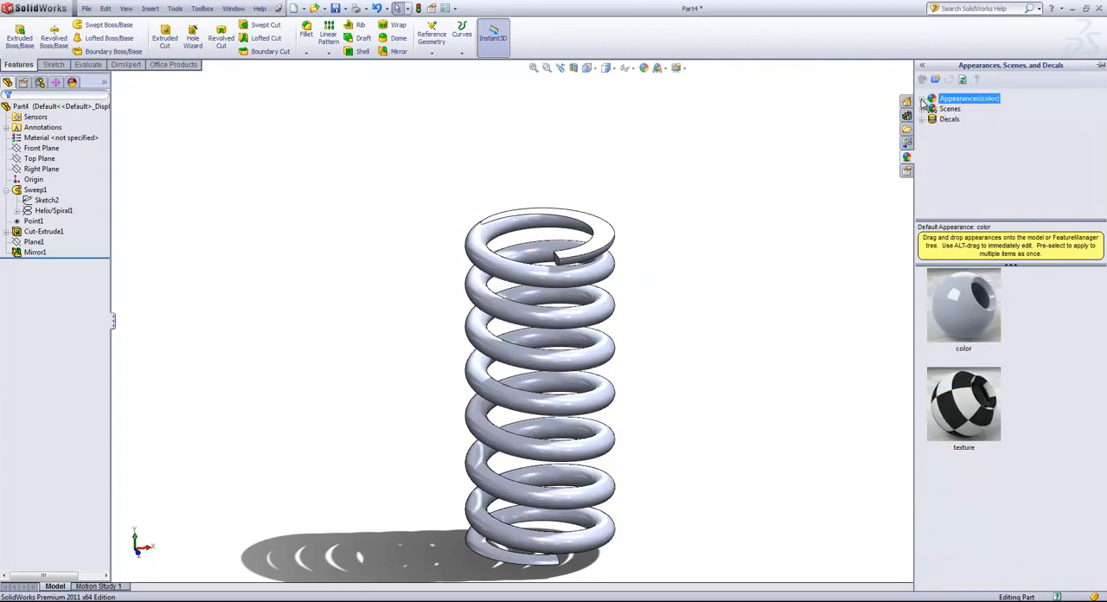
click(923, 99)
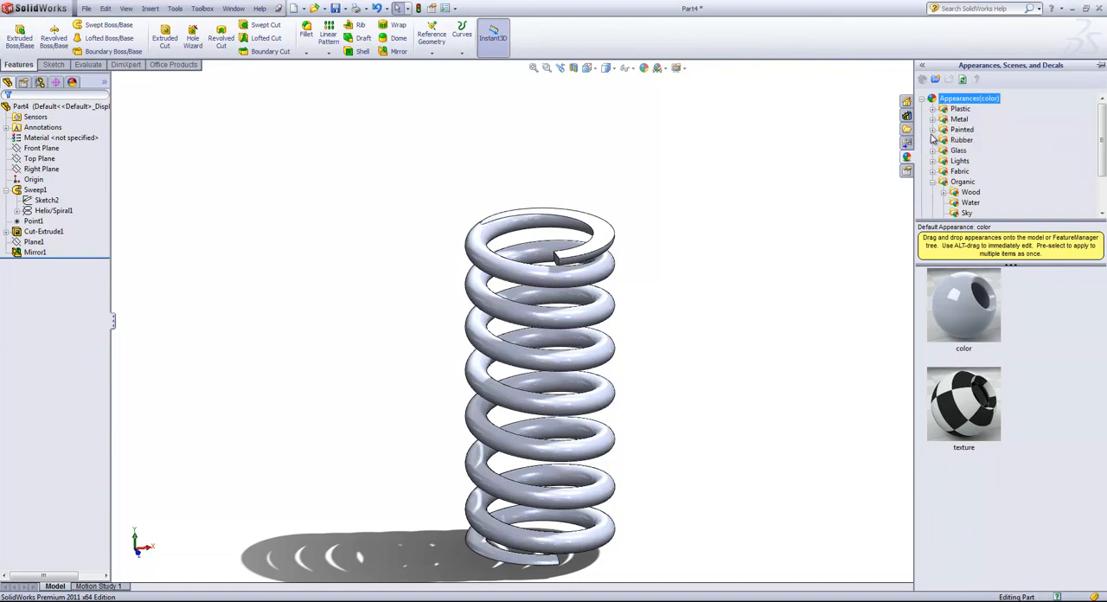
click(933, 130)
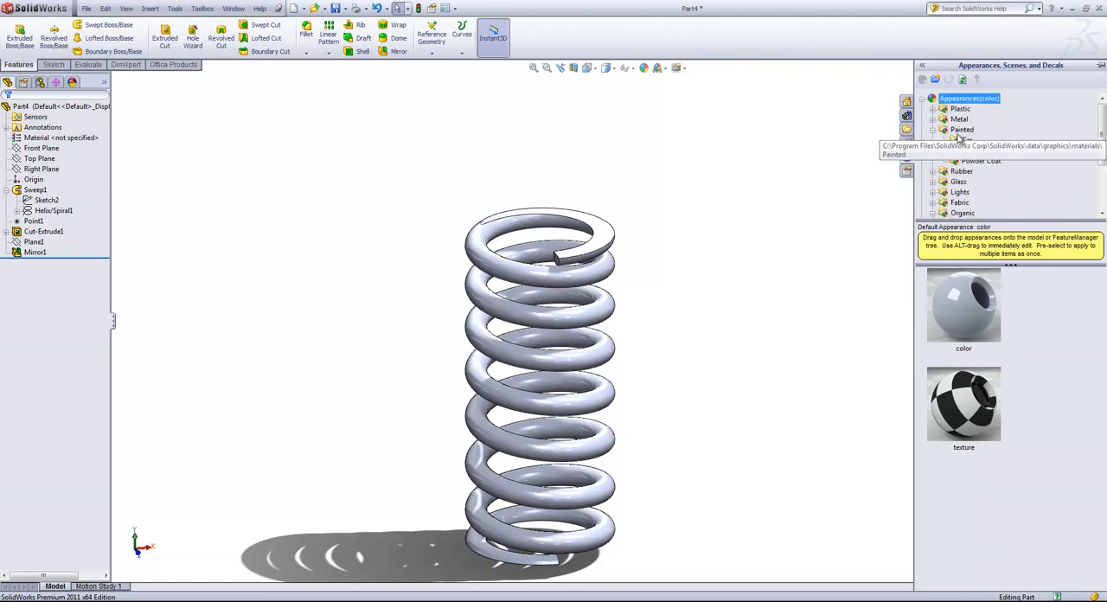
click(967, 153)
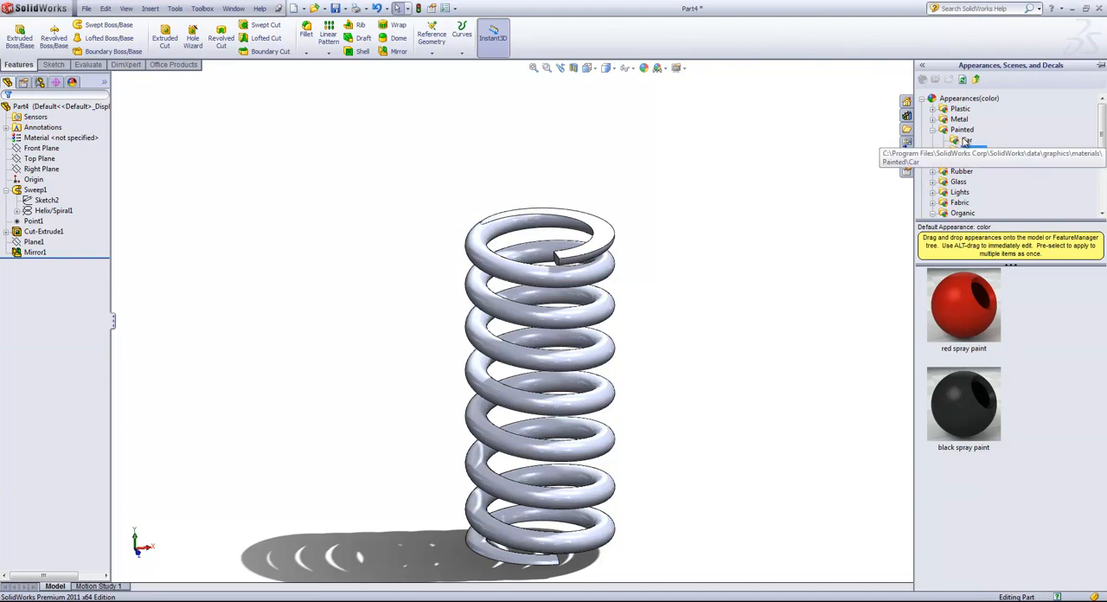
click(965, 141)
scroll(1044, 308, down, 8)
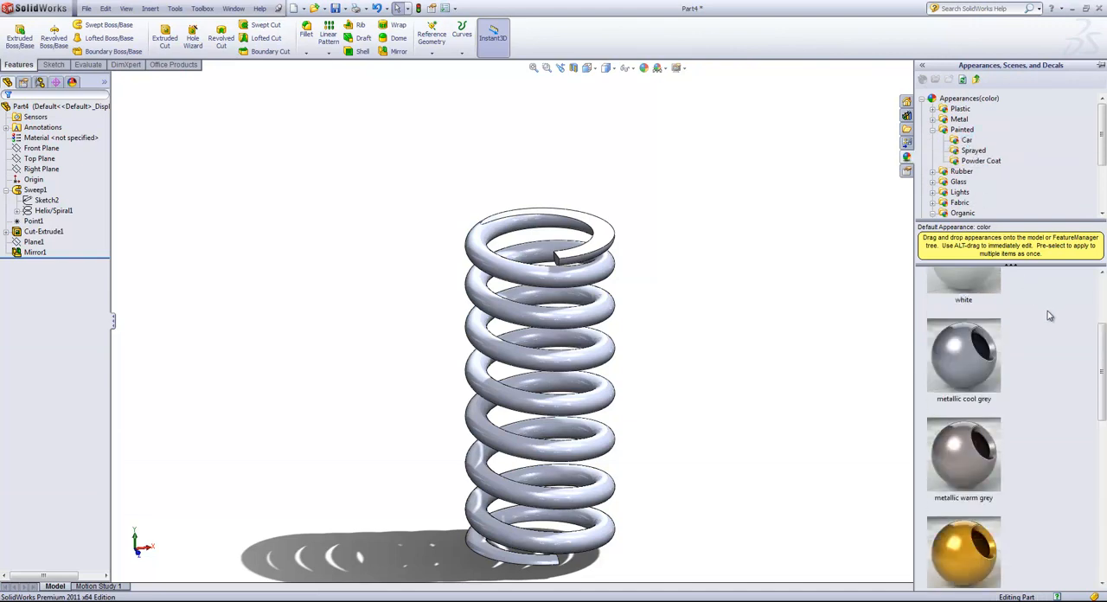
drag(988, 314, 756, 280)
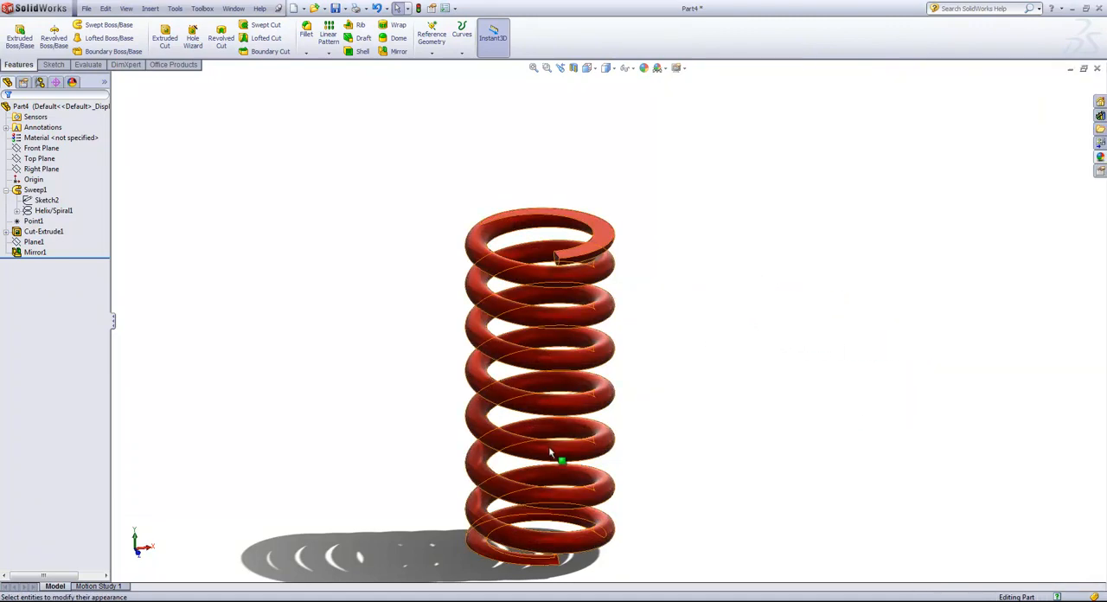
mouse_move(666, 456)
middle_down()
mouse_move(699, 411)
mouse_move(702, 425)
mouse_move(667, 438)
middle_up()
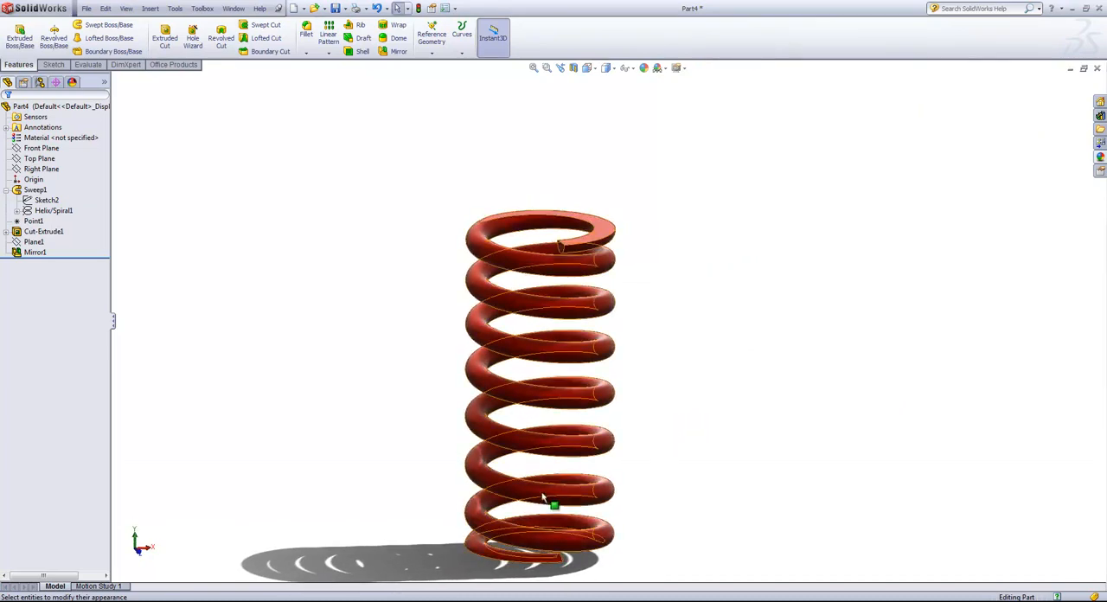
scroll(545, 497, down, 1)
middle_drag(689, 487, 752, 459)
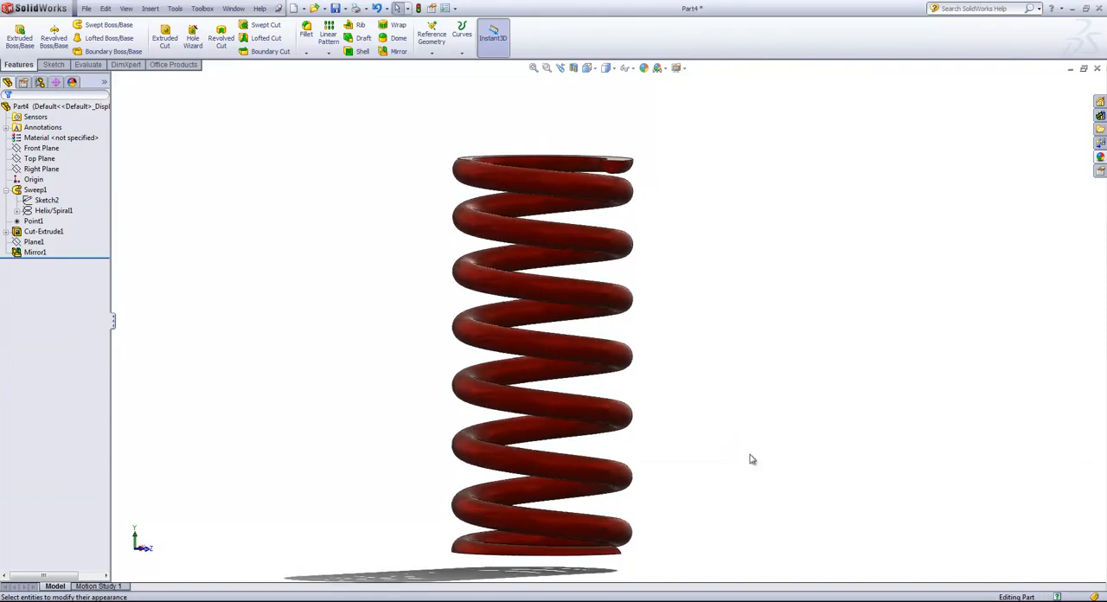